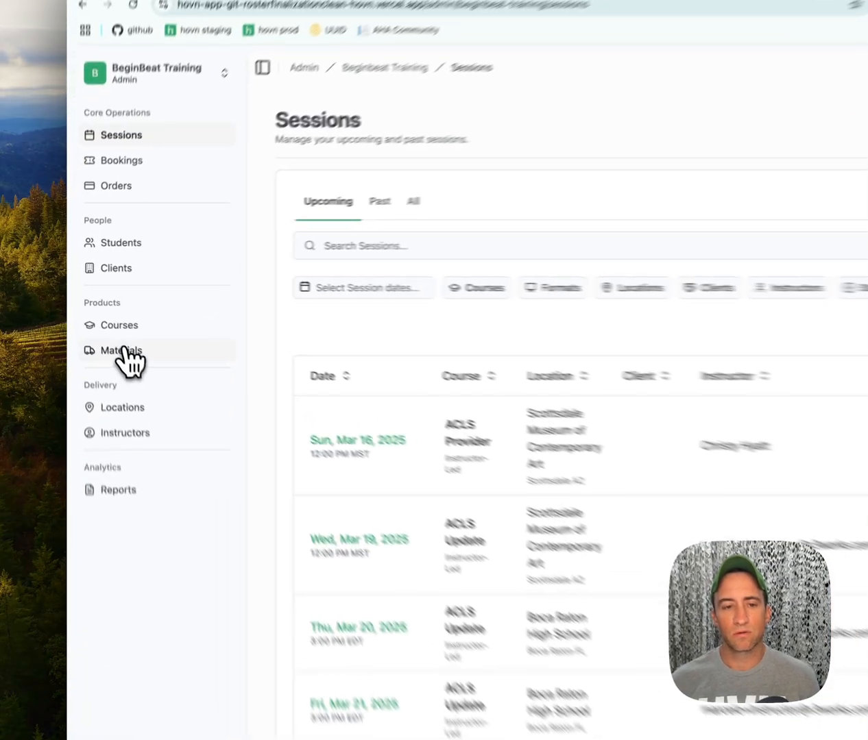
Go to the Materials page listing BeginBeat Training's 7 materials
click(125, 351)
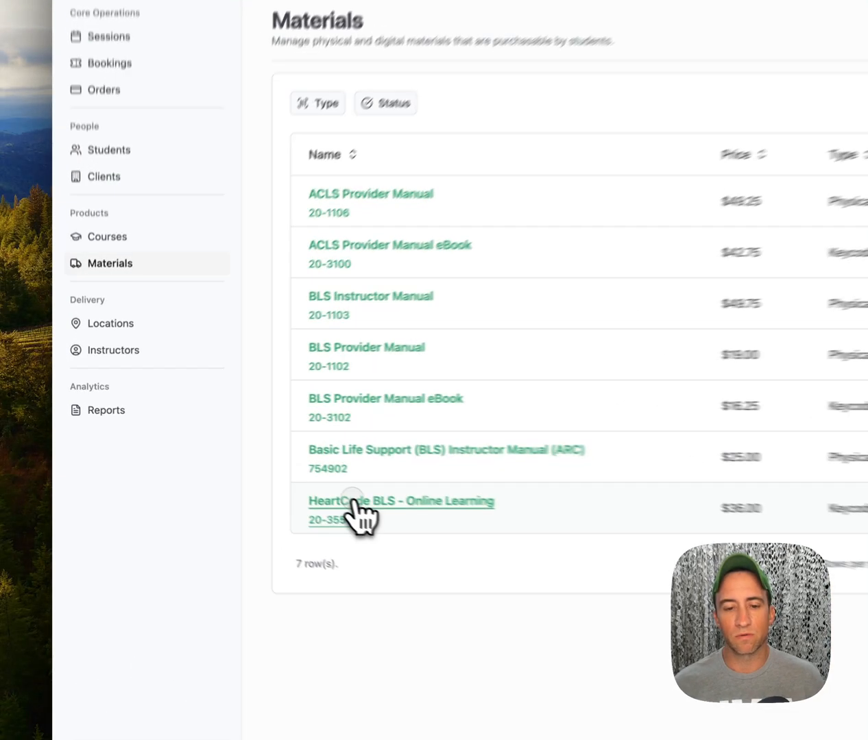
Open HeartCode BLS - Online Learning and review its 10 keycodes (2 accessed, 8 available)
click(254, 463)
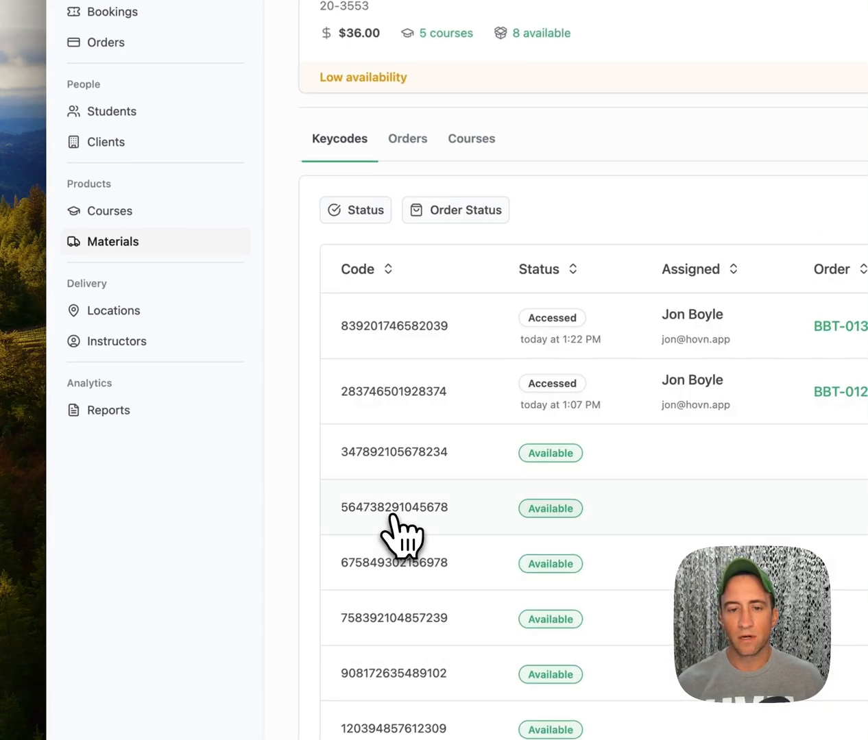
scroll(401, 532, down, 2)
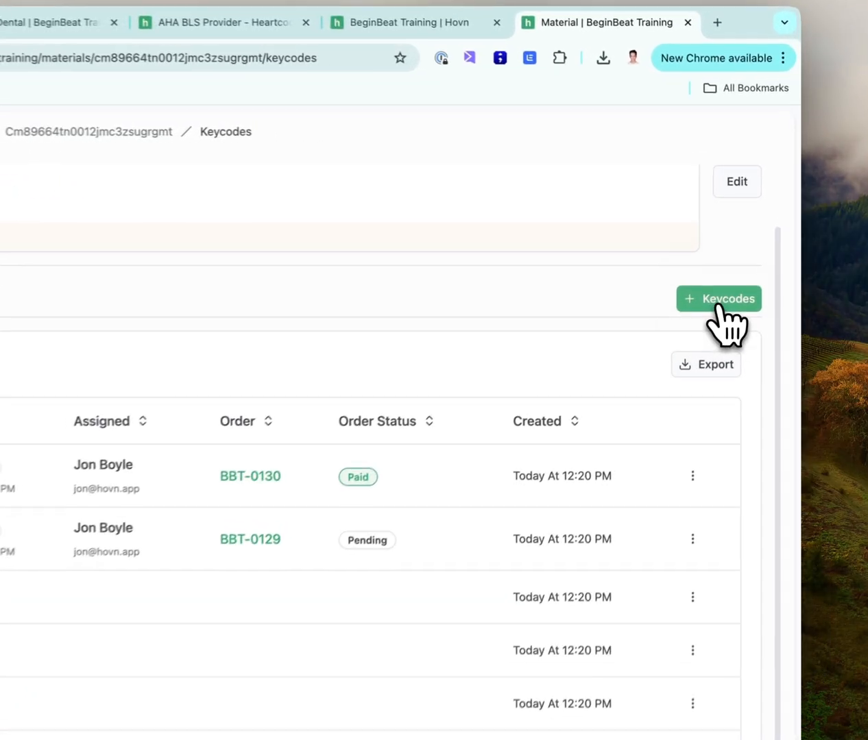
Open the + Keycodes entry without adding any codes, then go to the Instructors page
click(760, 230)
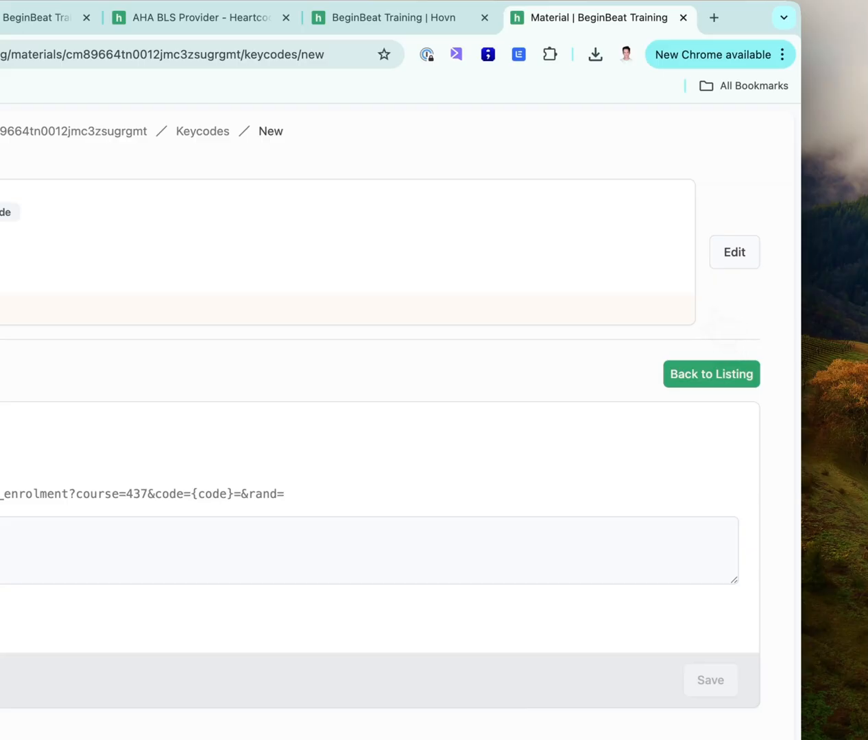
click(238, 434)
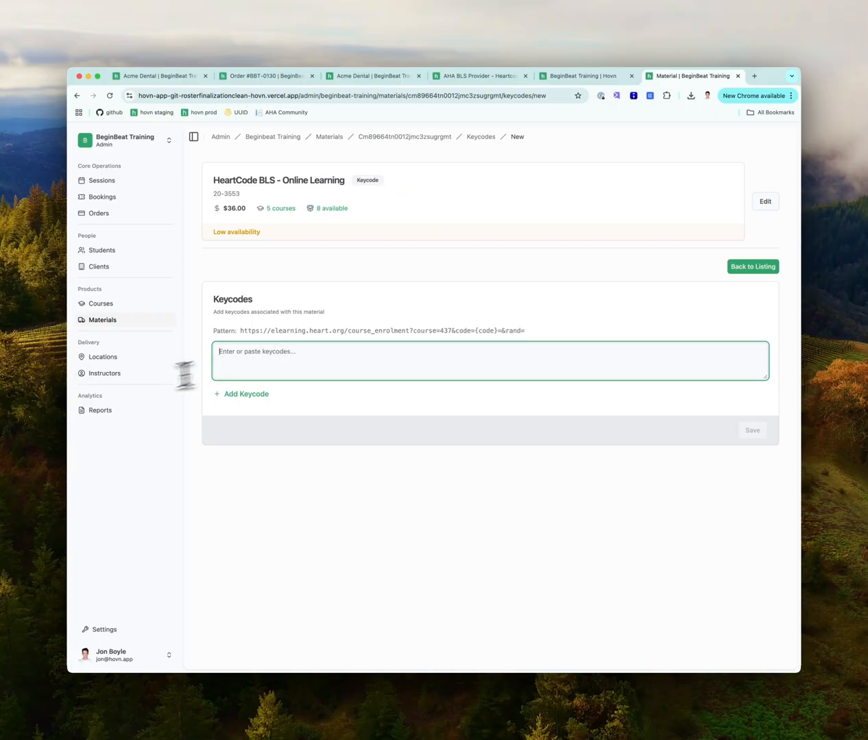
click(106, 373)
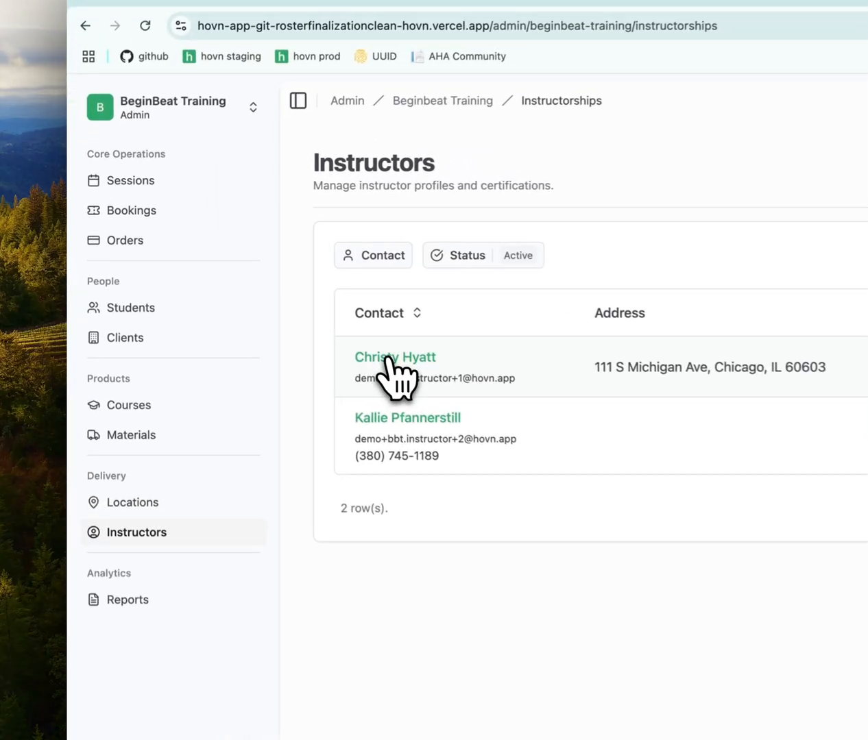
Review the first instructor's certifications, then go to the Courses page
click(244, 278)
scroll(399, 374, down, 5)
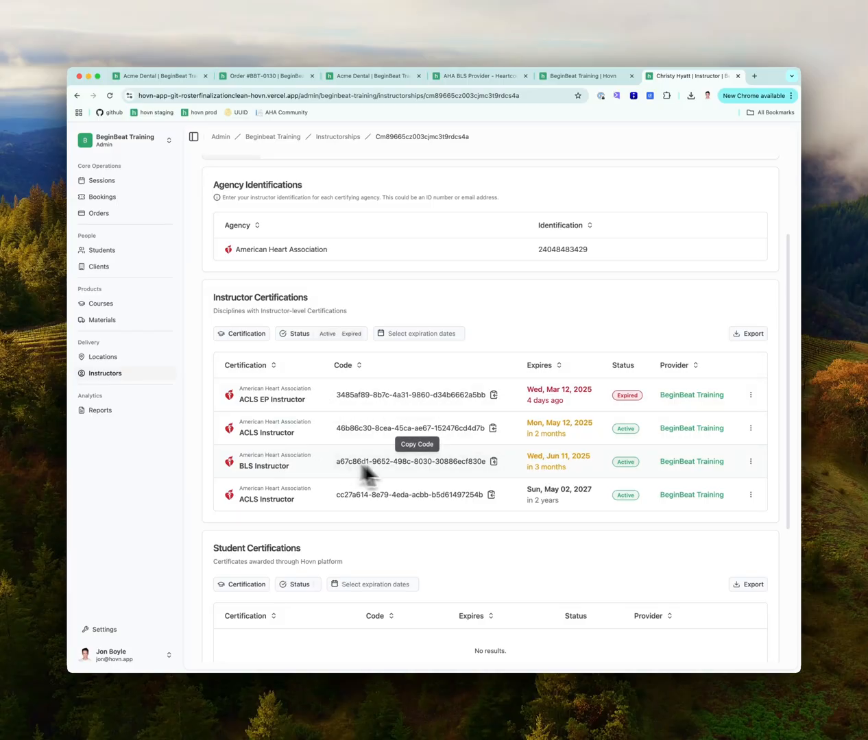
click(120, 307)
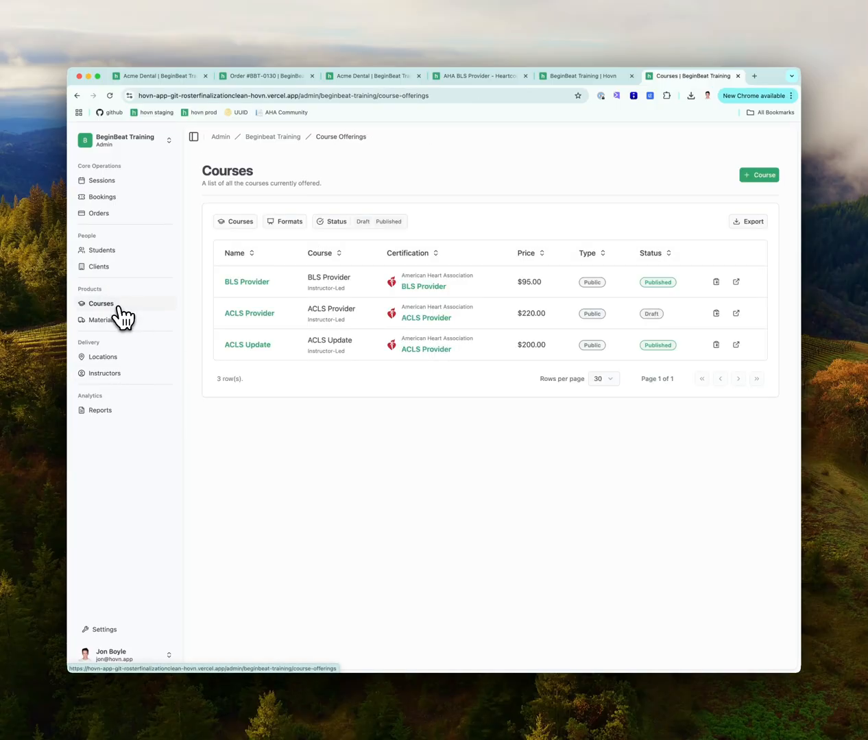
Start a new course offering of type BLS Provider - Heartcode priced at $100.00
click(759, 175)
click(409, 248)
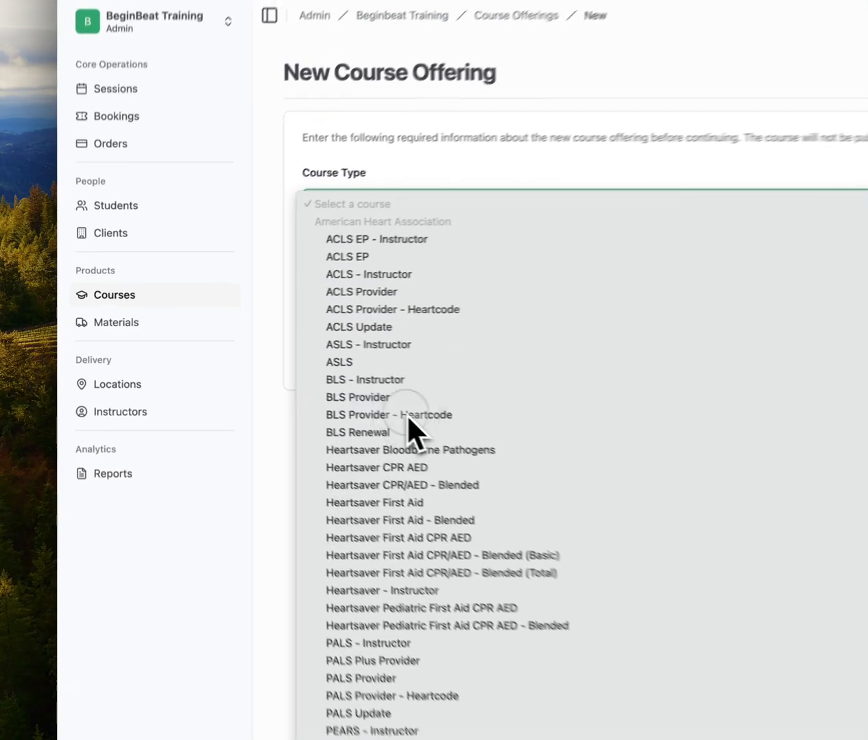
click(276, 376)
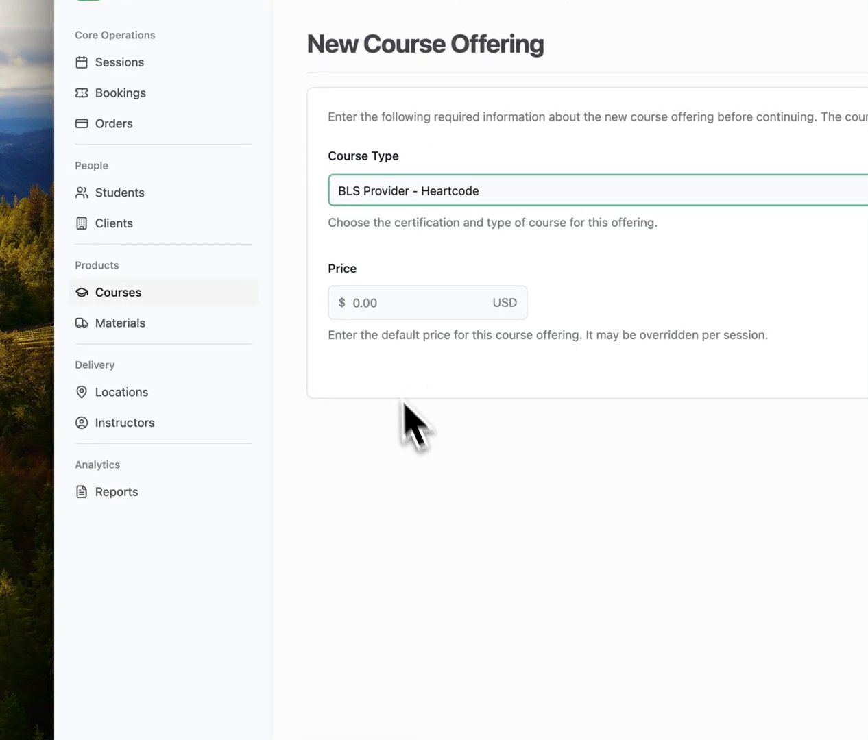
click(380, 303)
text(100.0)
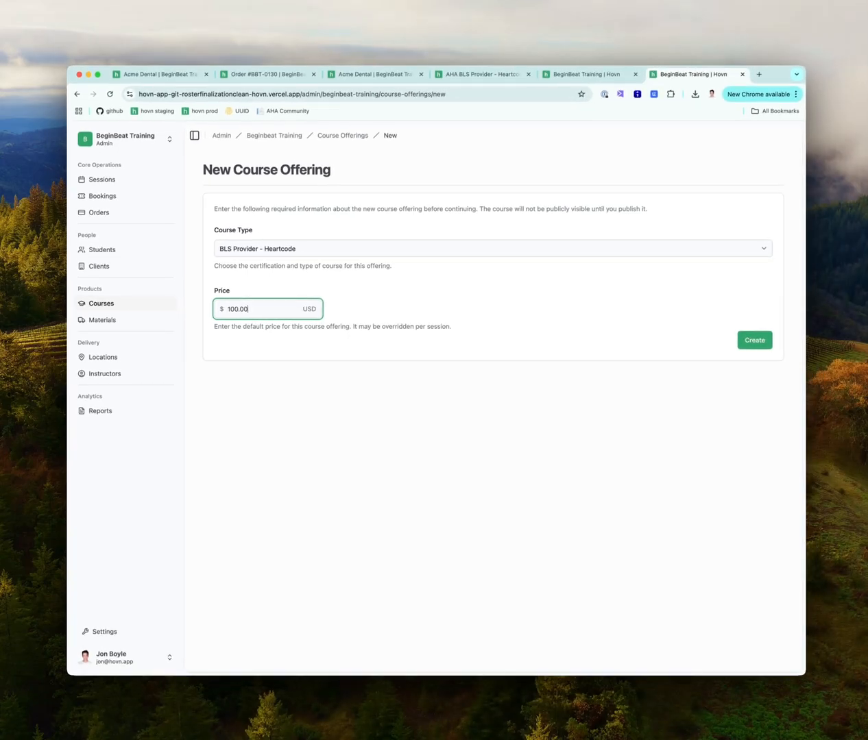
text(0)
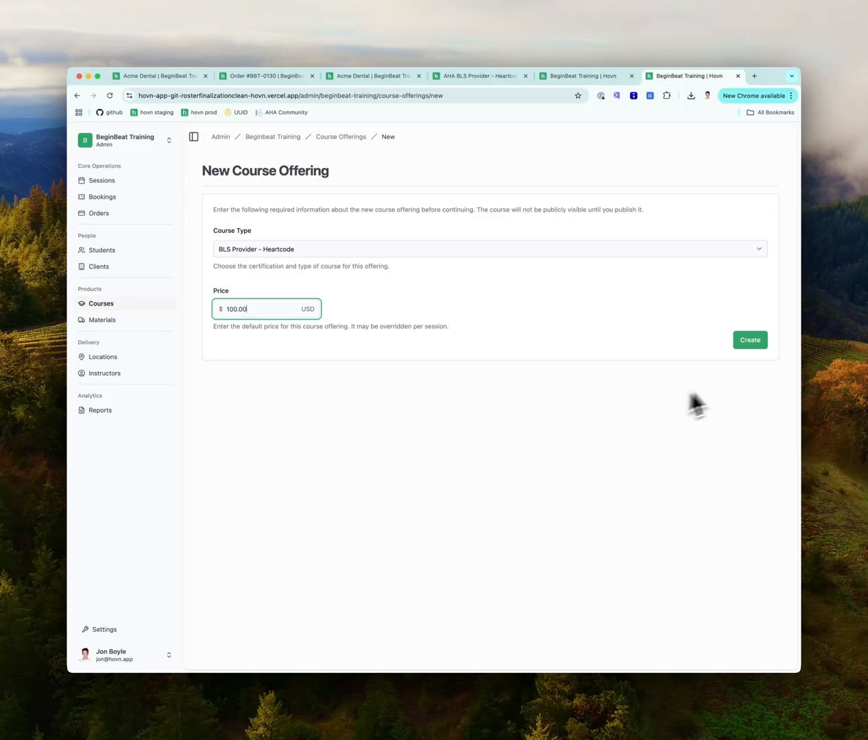
Create the offering and attach HeartCode BLS - Online Learning as required, bundled, non-waivable
click(751, 348)
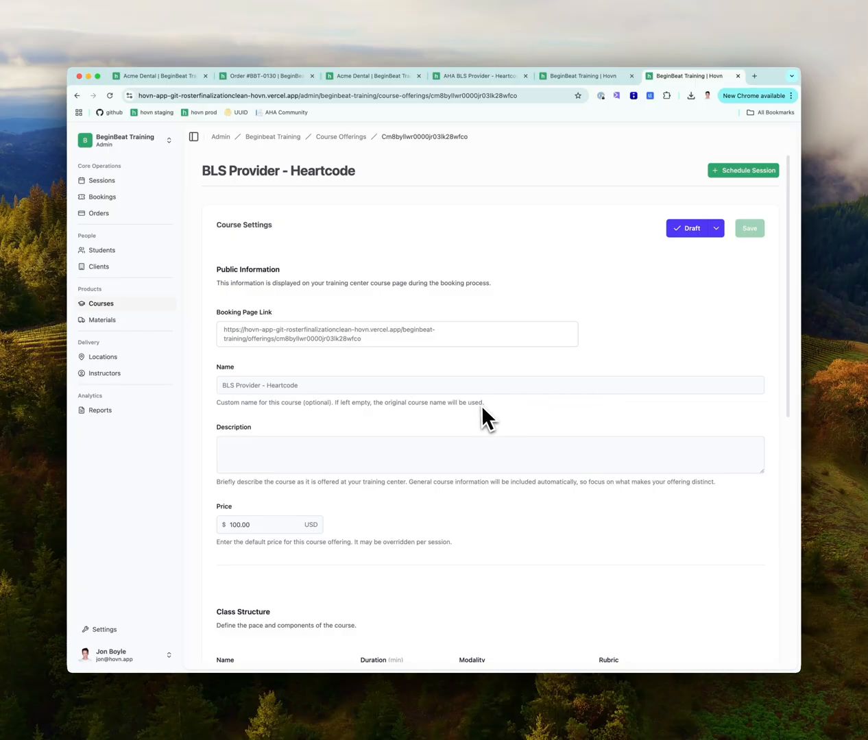
scroll(482, 409, down, 2)
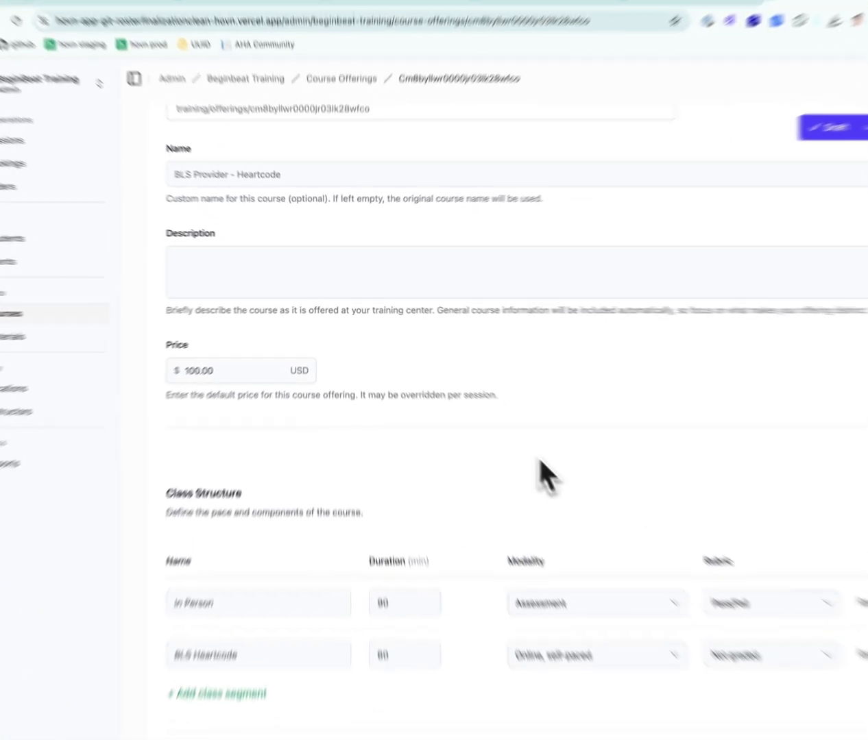
scroll(598, 509, down, 1)
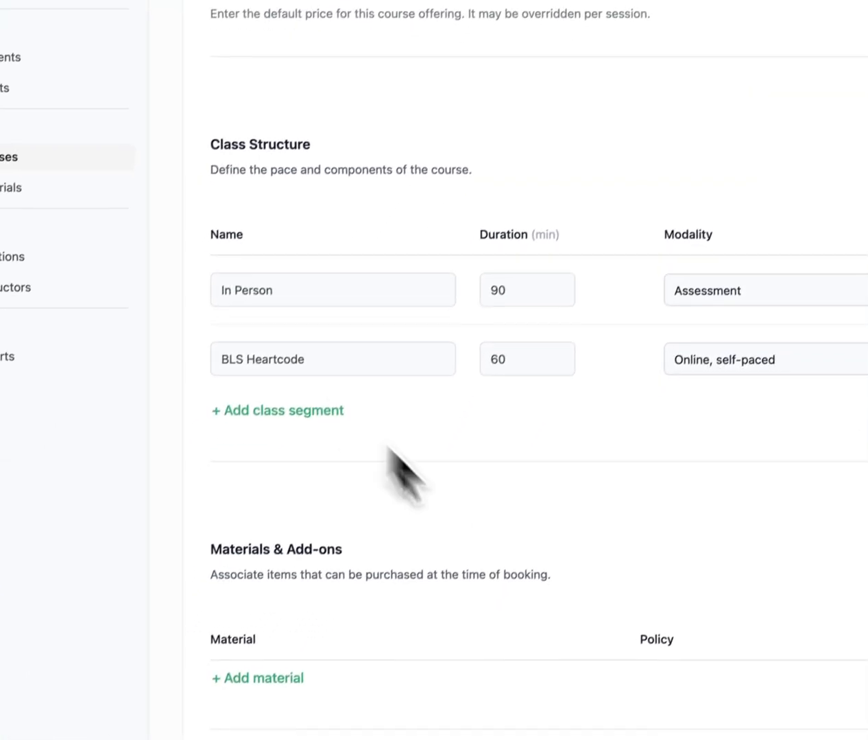
scroll(556, 590, down, 1)
scroll(557, 594, down, 3)
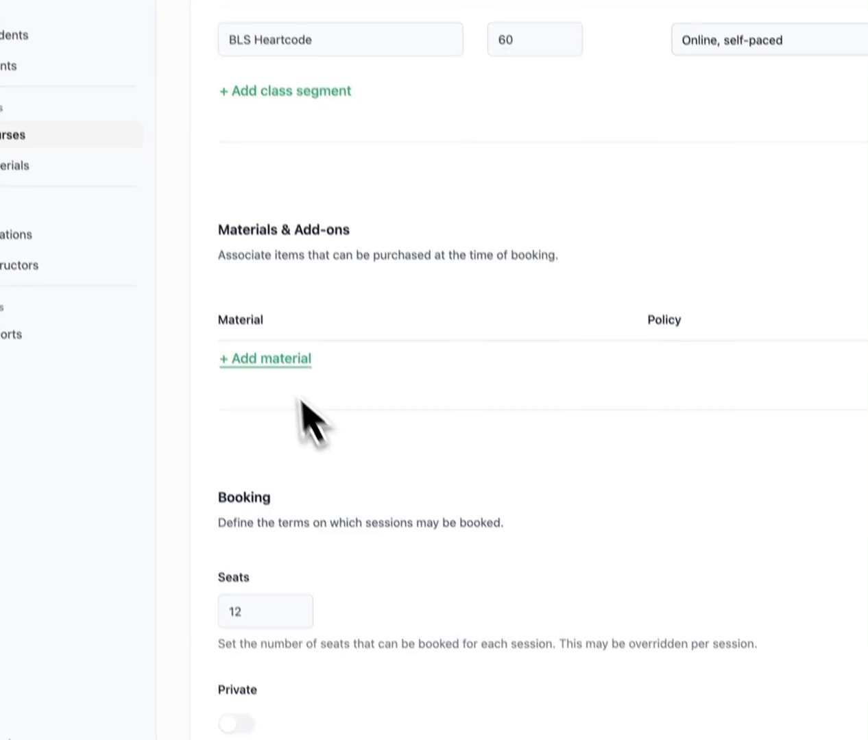
click(274, 364)
click(268, 326)
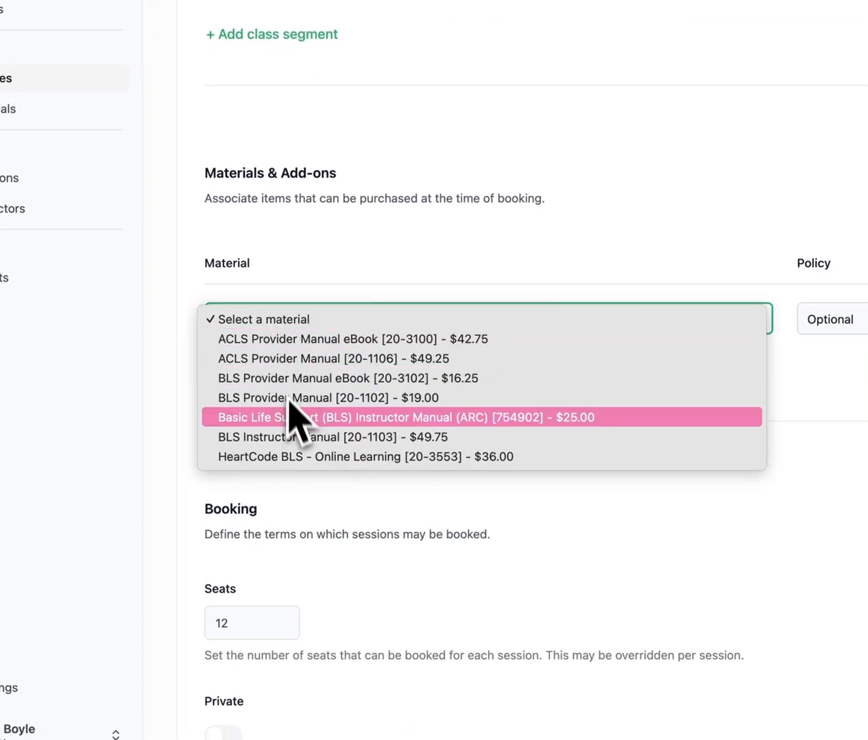
click(291, 457)
click(831, 319)
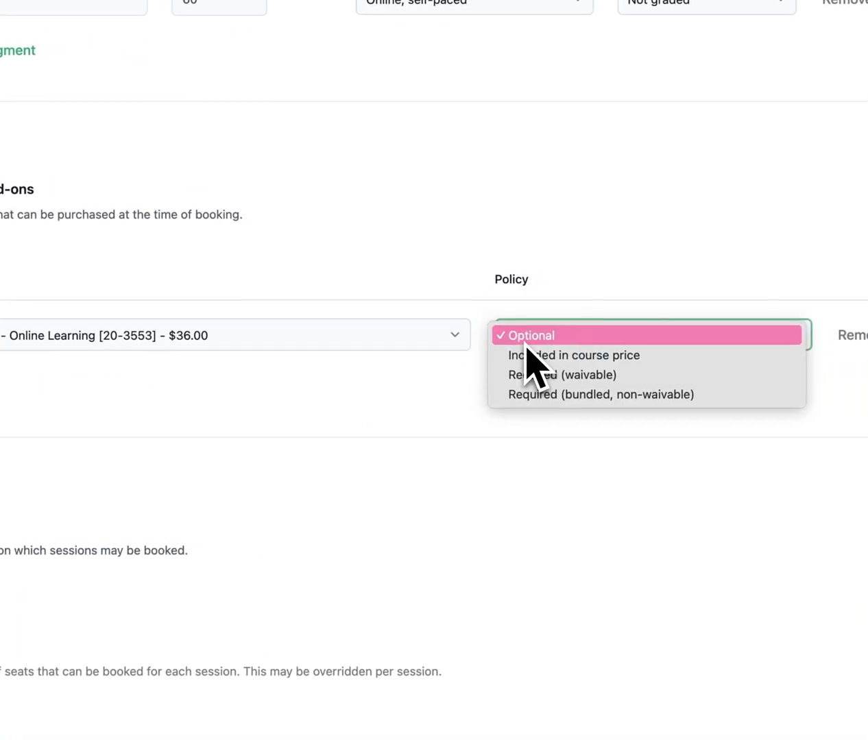
click(524, 396)
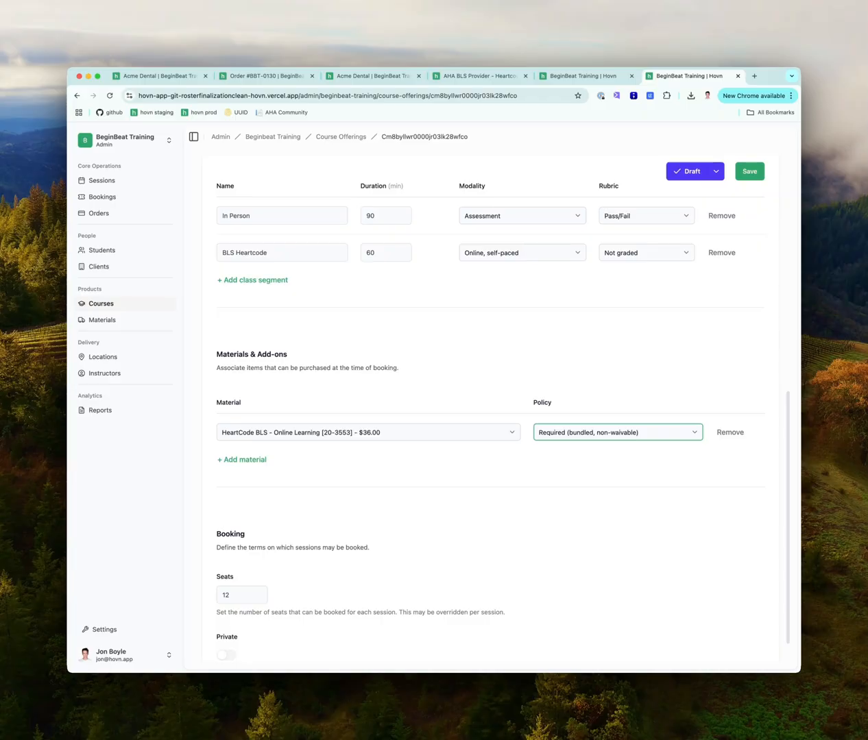
Save the course, set its status to Published, and begin scheduling a session
scroll(561, 461, down, 2)
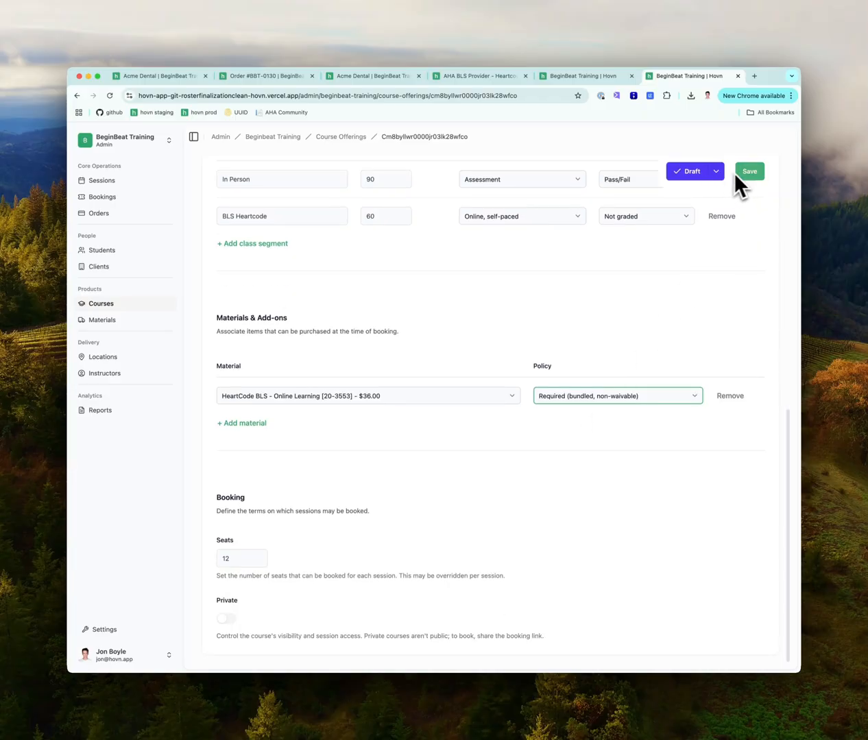
click(739, 175)
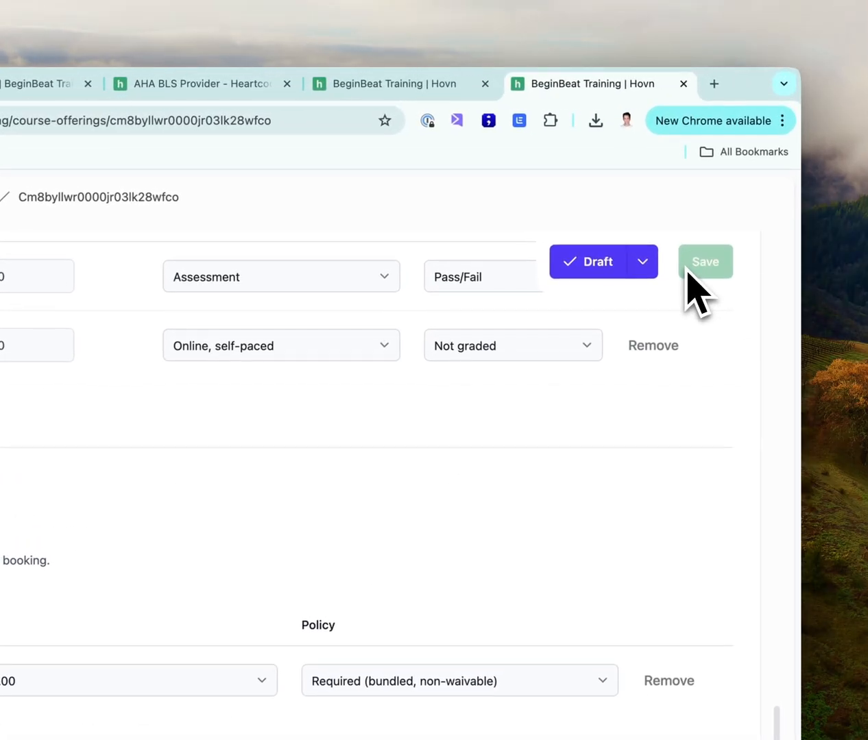
click(641, 275)
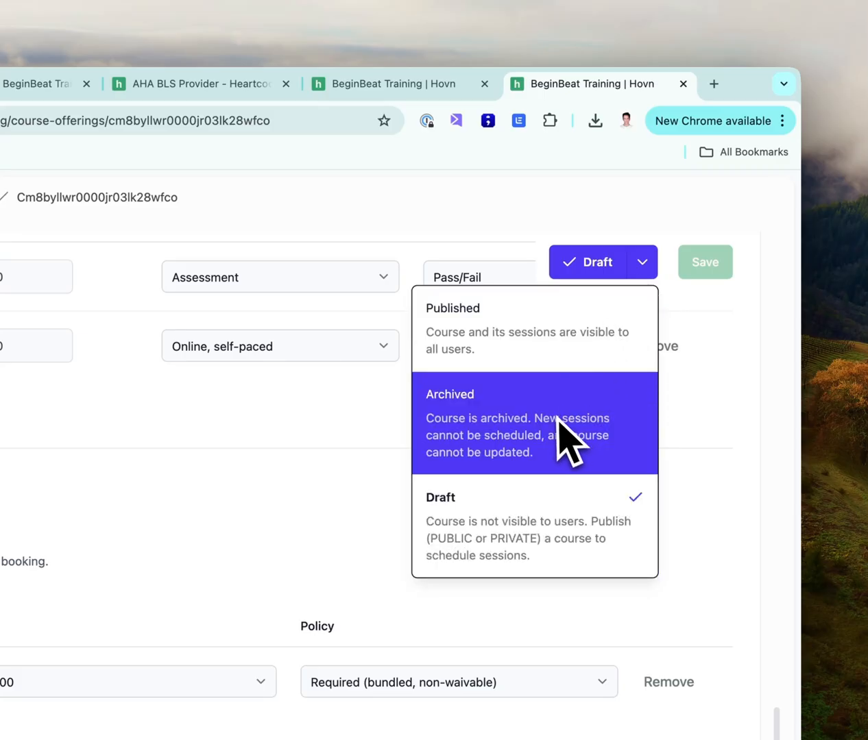
click(547, 355)
click(701, 270)
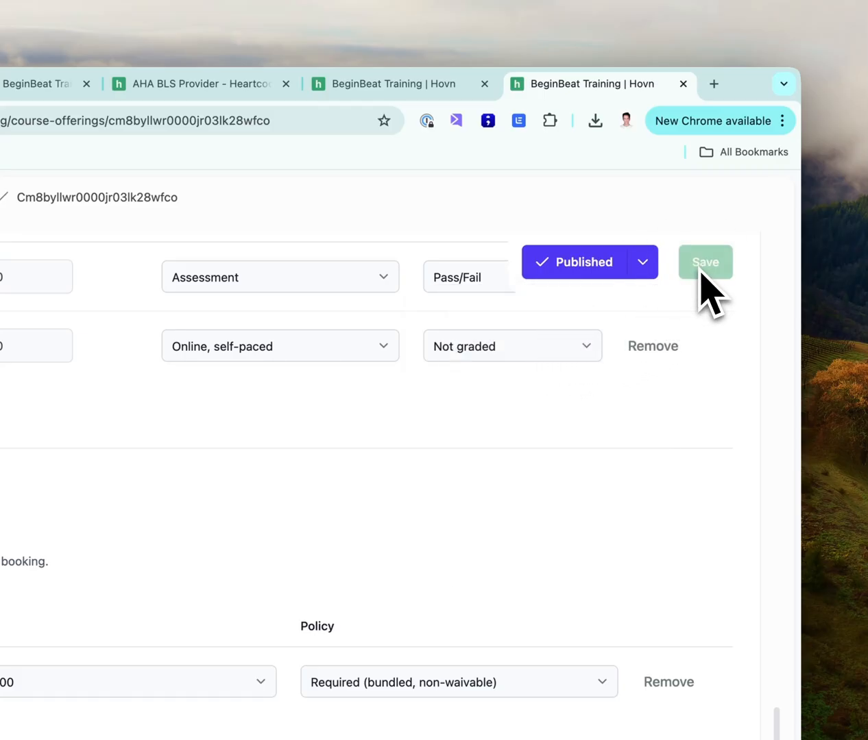
scroll(705, 288, up, 10)
click(690, 260)
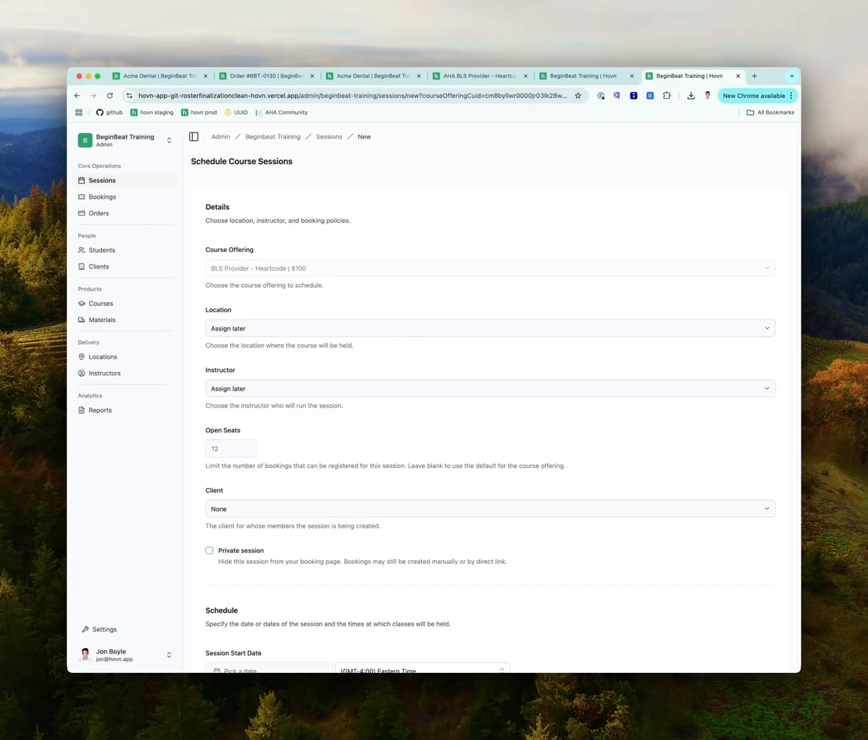
Set location Acme Dental - Boca Raton, the first instructor, and client Acme Dental
click(391, 328)
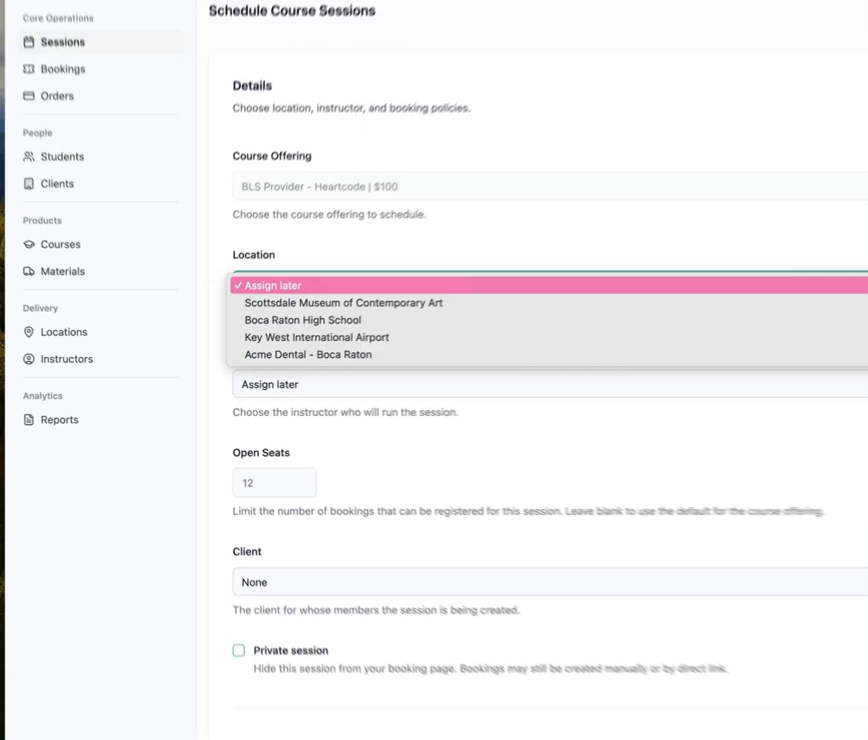
click(312, 370)
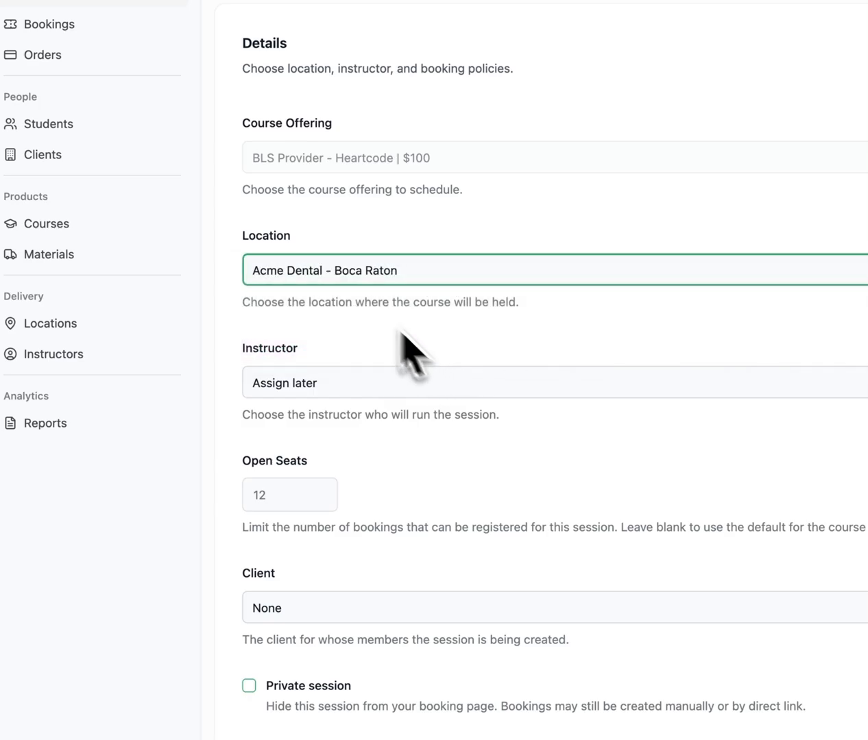
click(416, 381)
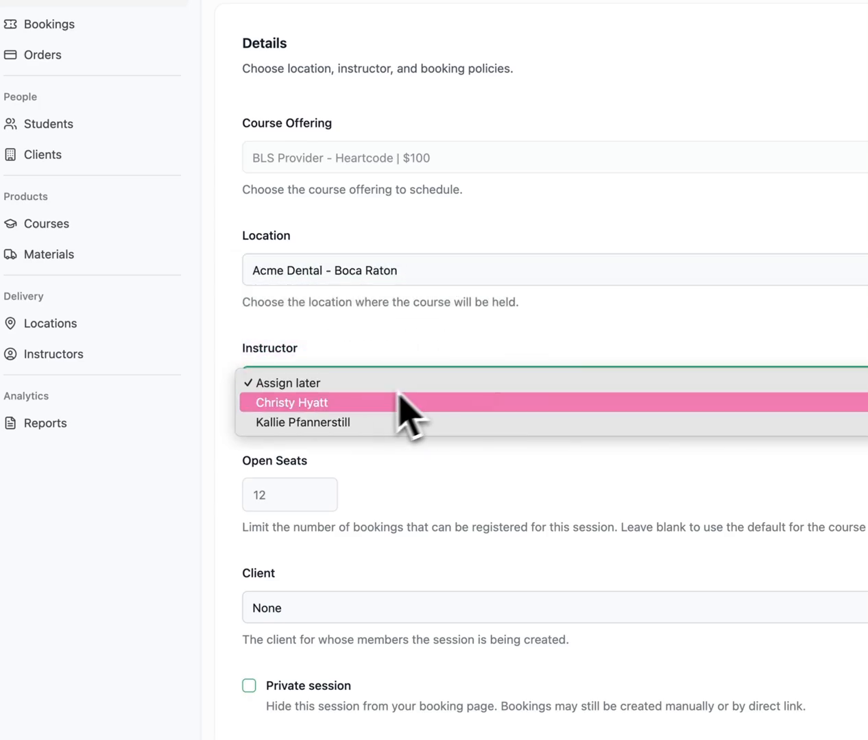
click(396, 404)
scroll(403, 481, down, 3)
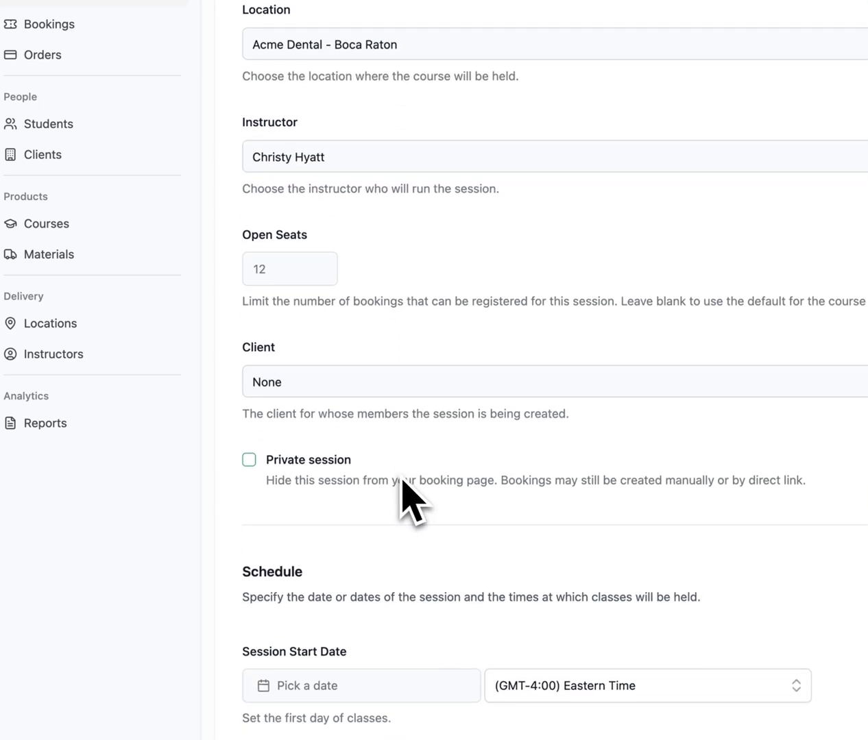
click(317, 392)
click(309, 422)
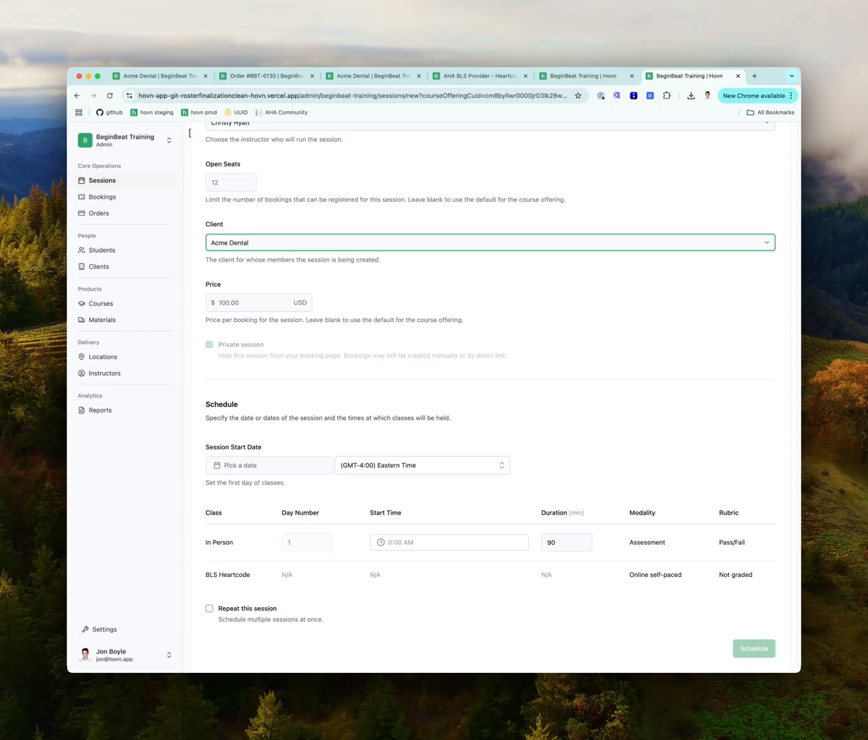
scroll(465, 398, down, 3)
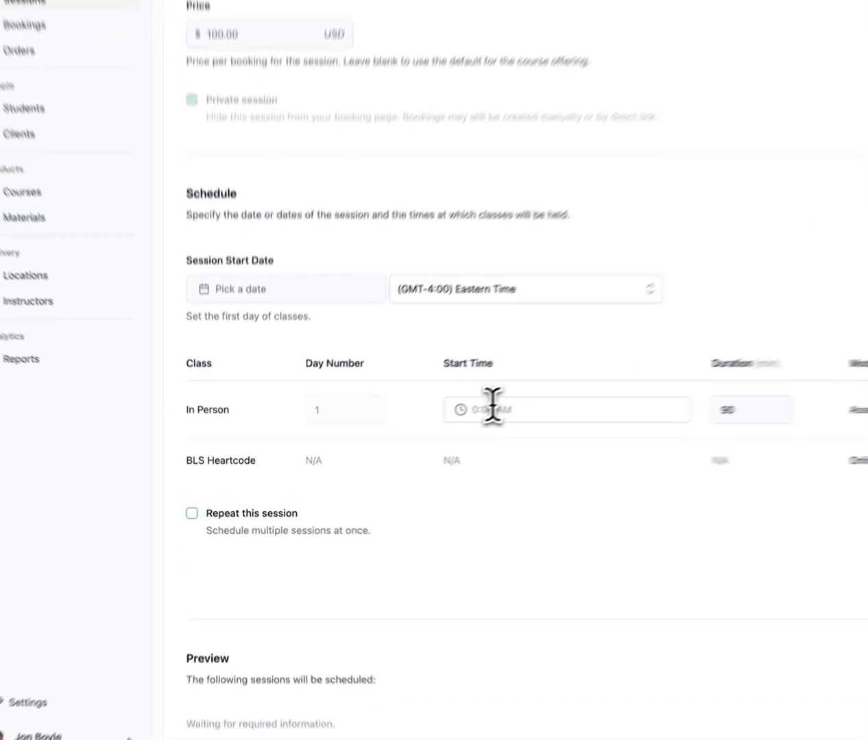
Set the session start to Fri, Mar 28, 2025 at 9:00 AM
click(381, 453)
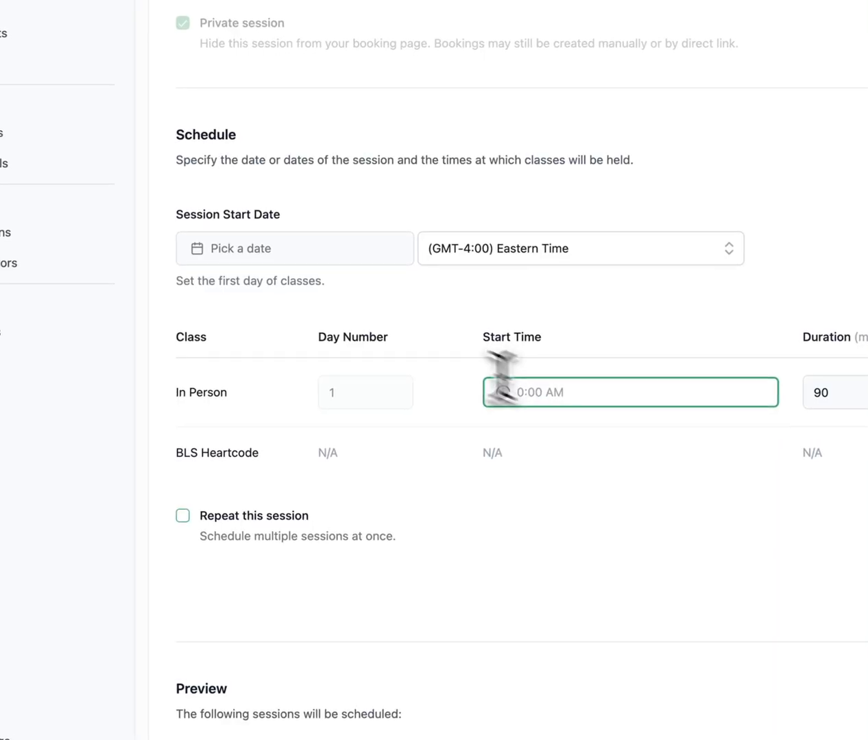
click(254, 259)
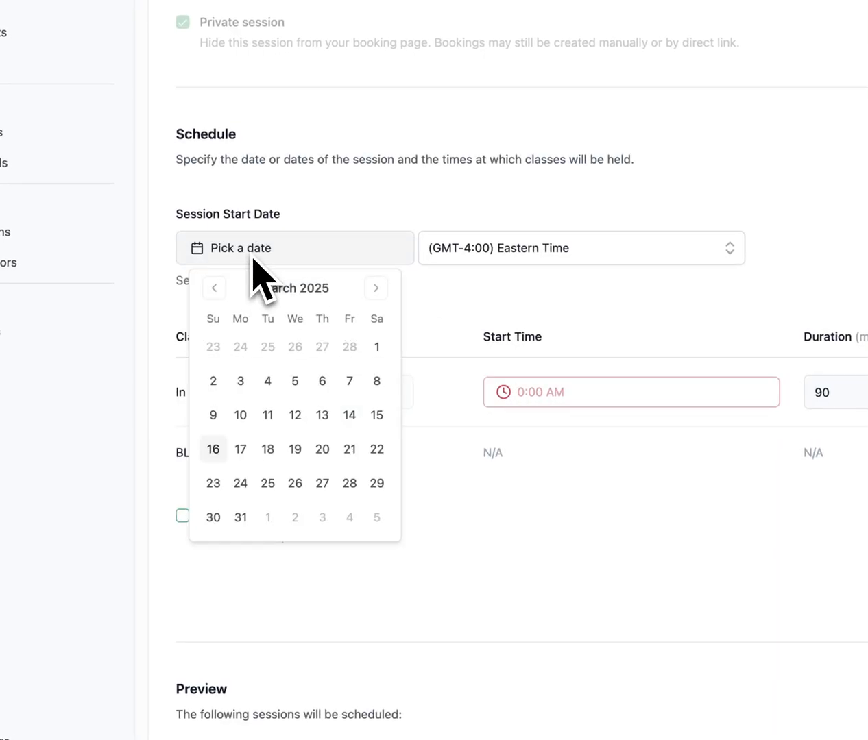
click(351, 484)
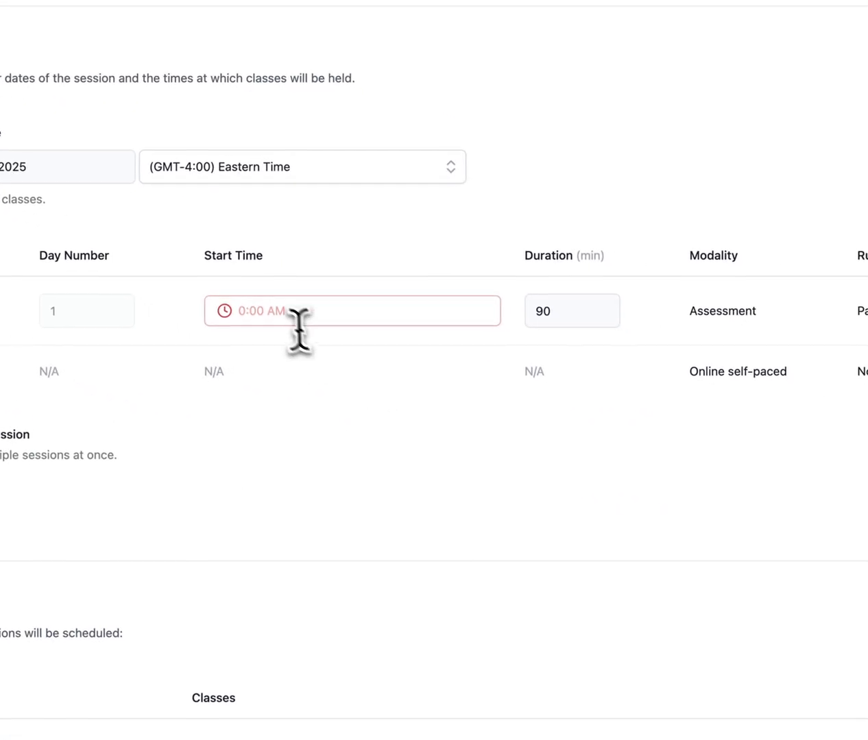
click(300, 329)
text(9:00)
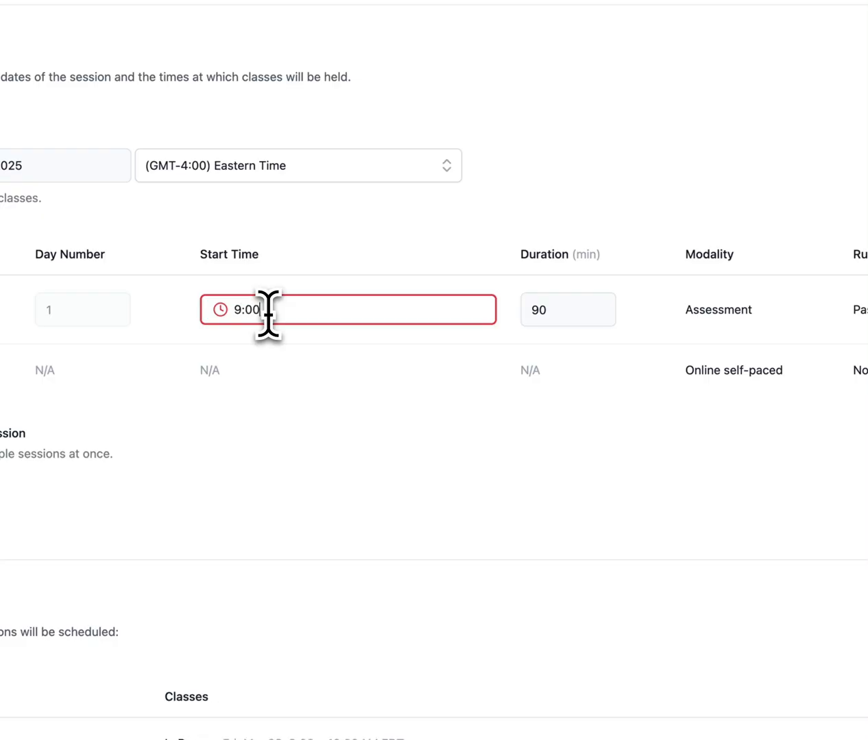
click(608, 467)
Repeat the session weekly on Fridays until Apr 25, 2025, scheduling 5 sessions
scroll(609, 466, down, 2)
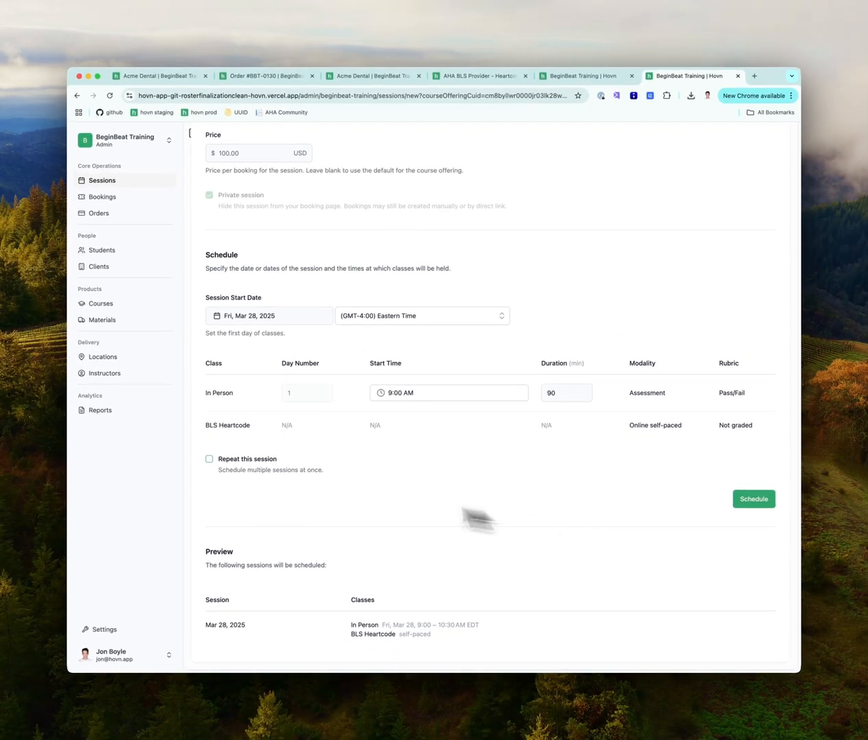
click(209, 458)
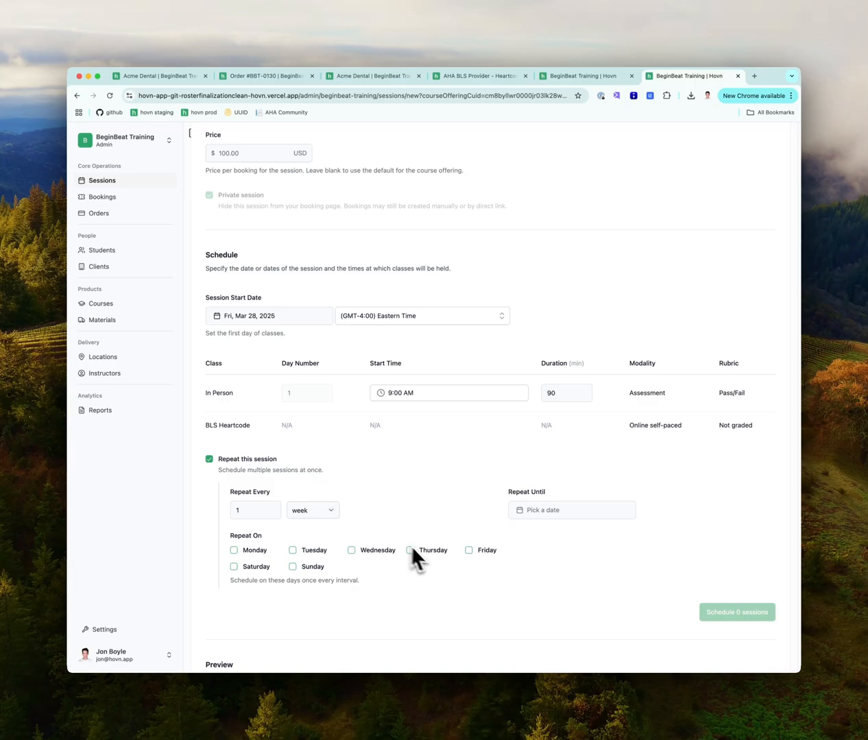
click(468, 551)
click(543, 522)
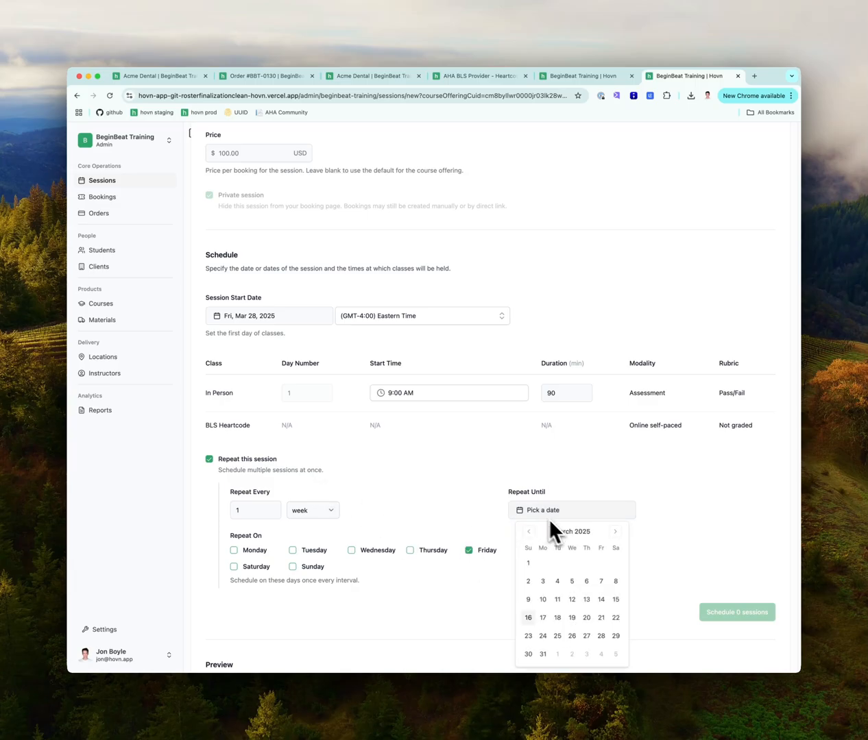
click(615, 532)
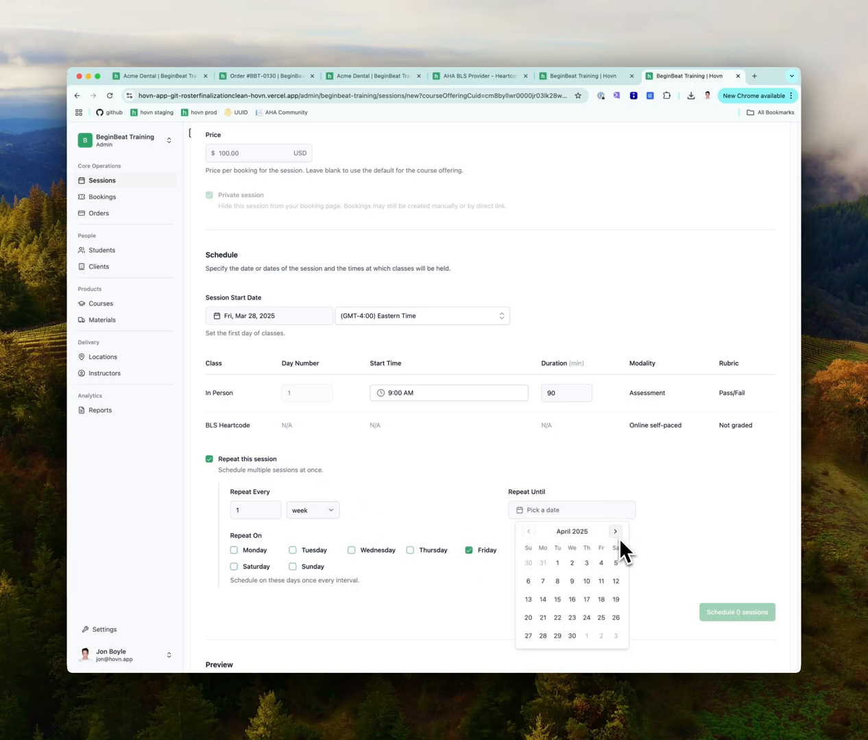
click(601, 621)
click(717, 608)
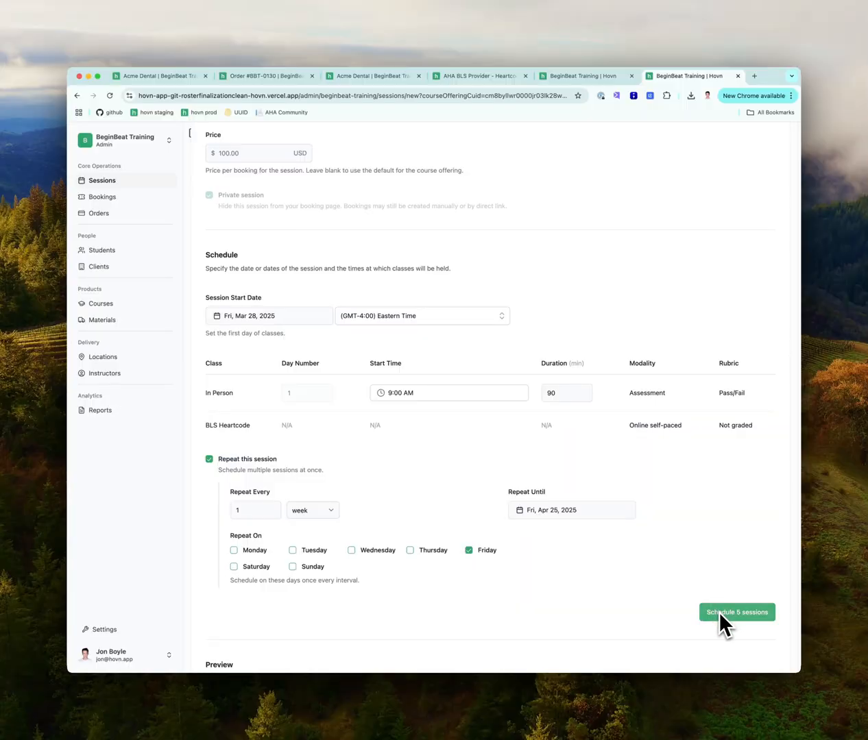
Confirm the five sessions, filter sessions to Acme Dental, and open the Mar 28, 2025 session
click(720, 613)
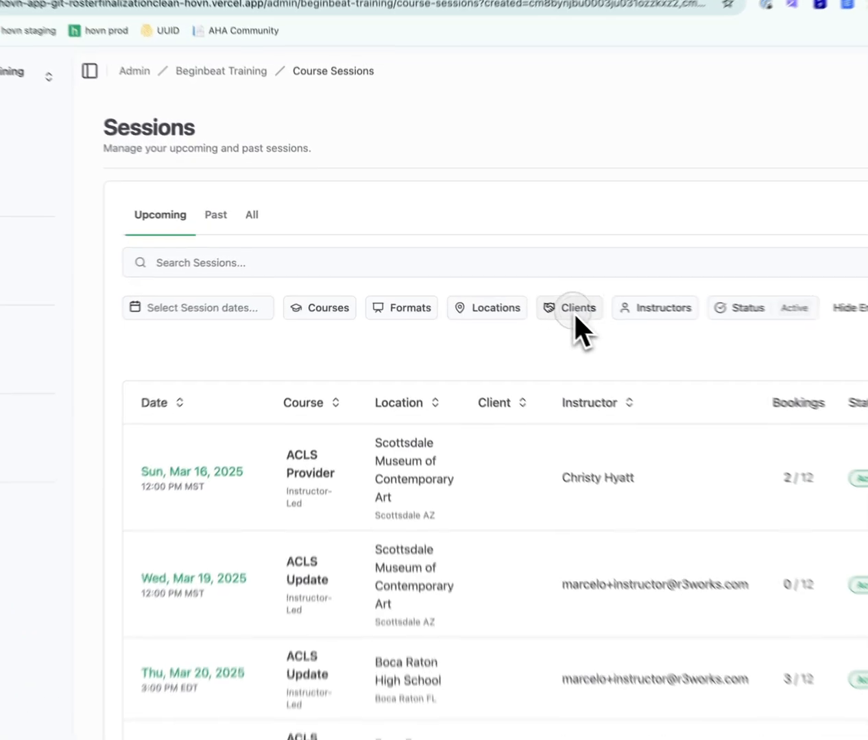
click(484, 283)
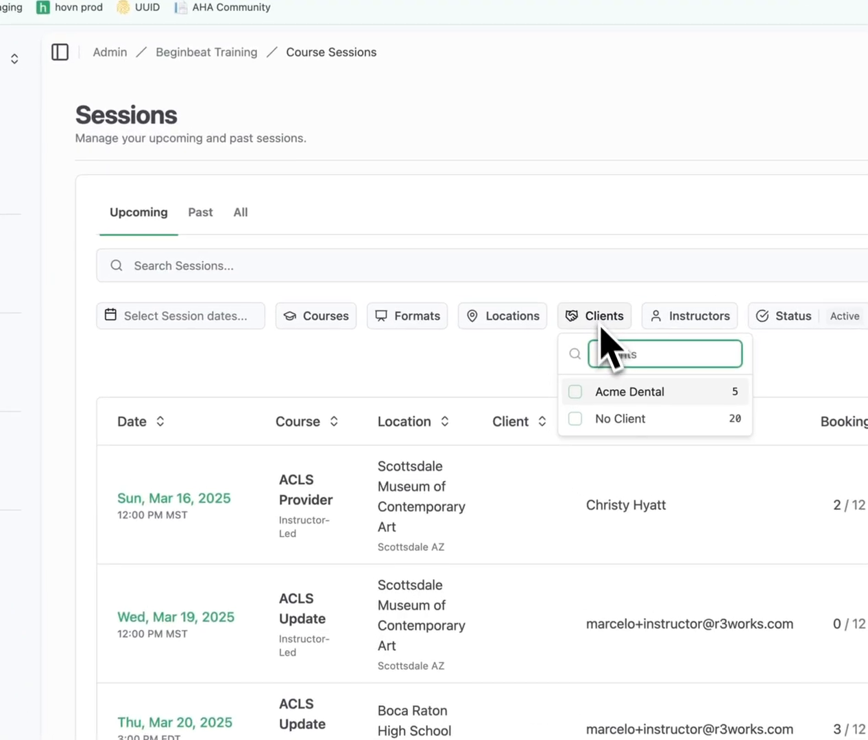
click(469, 321)
click(54, 467)
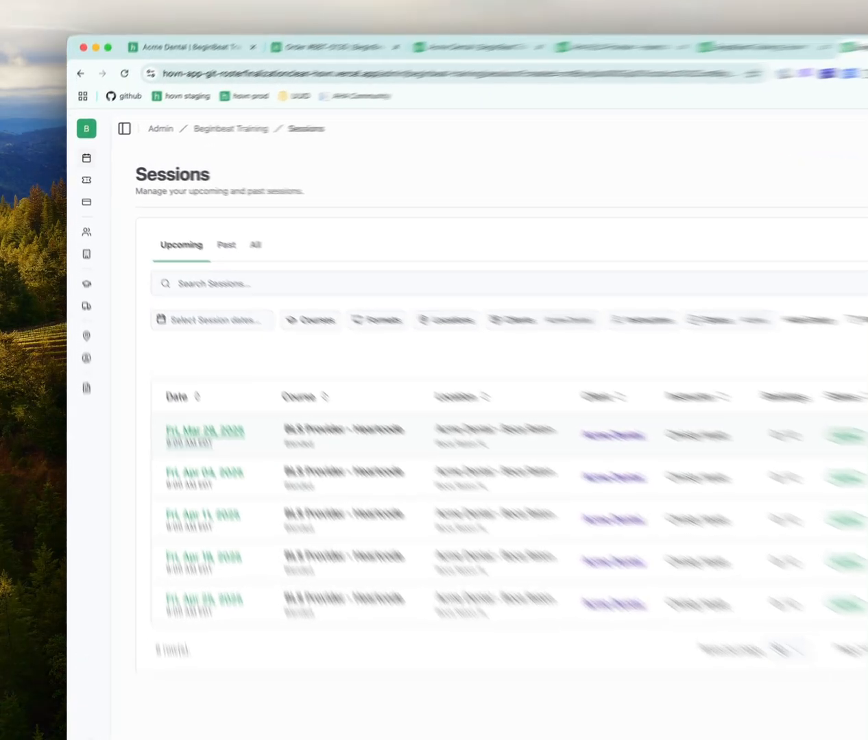
click(240, 431)
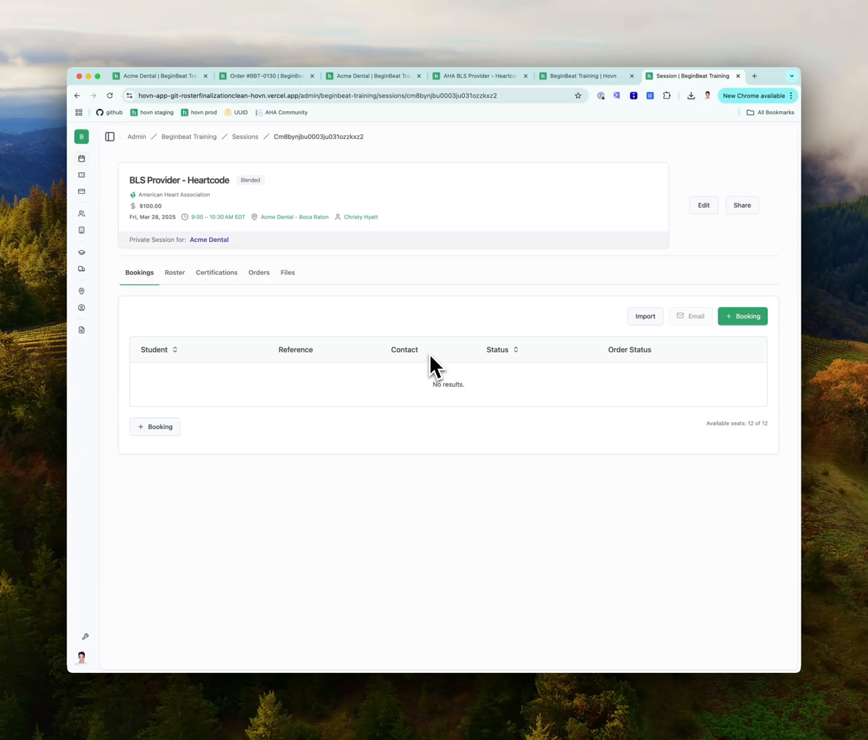
Copy the session's Session Page share link and load it in a new tab
click(742, 207)
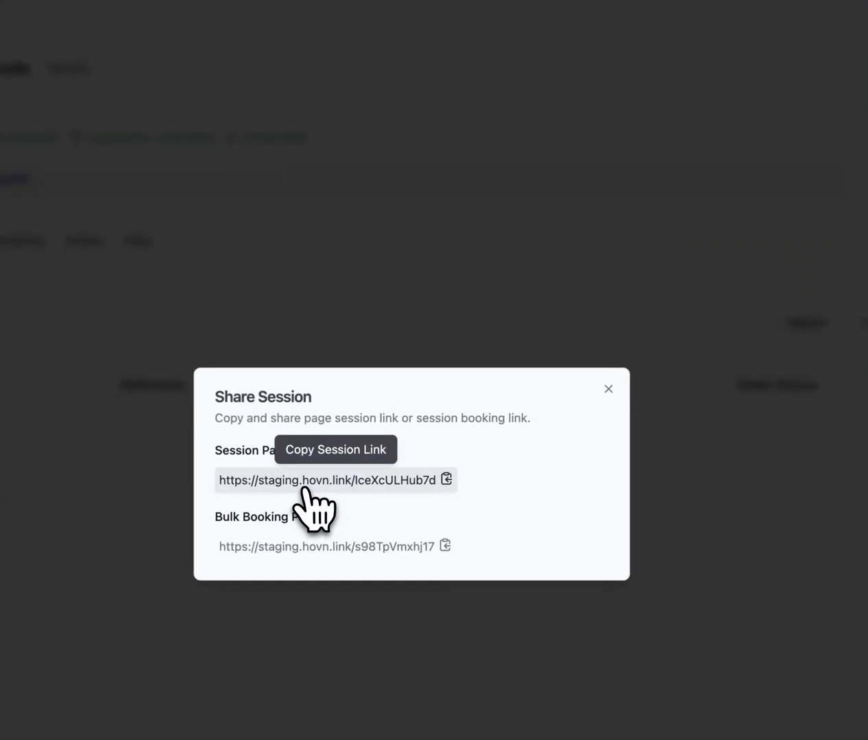
click(302, 486)
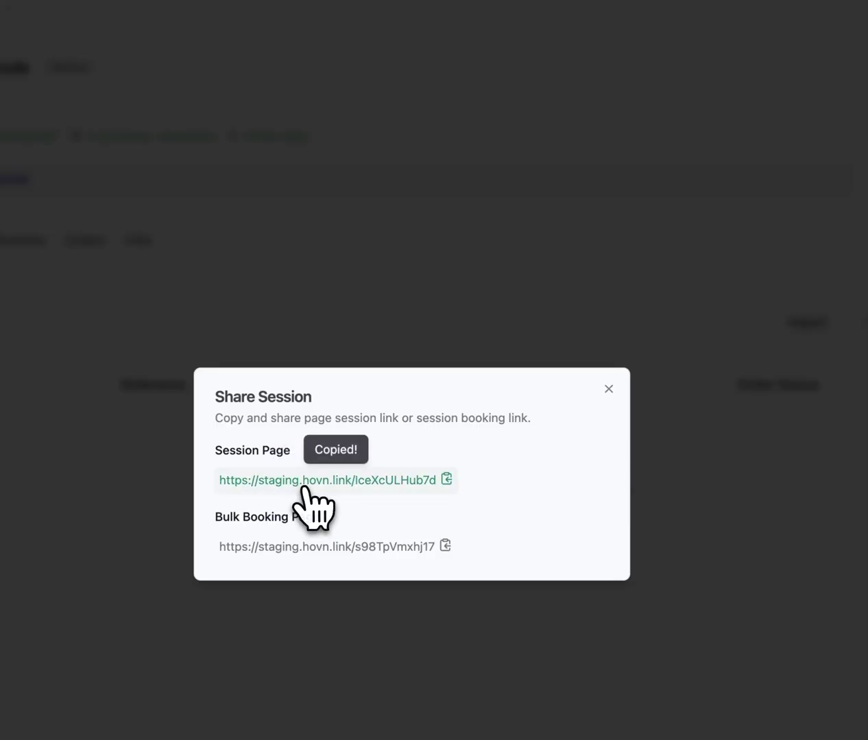
key(Escape)
key(super+t)
key(Return)
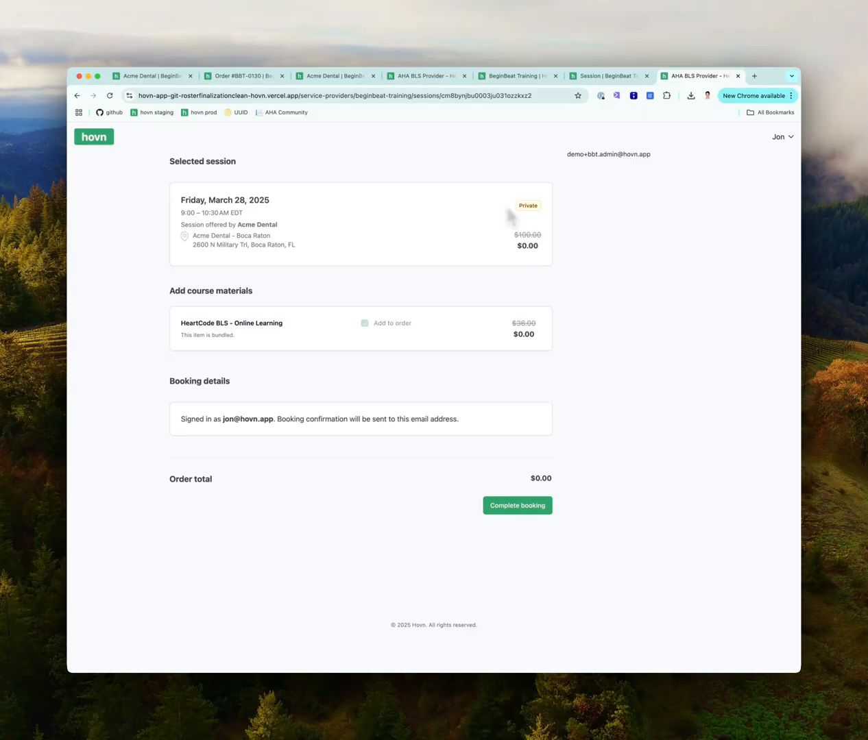
Copy the session's Bulk Booking share link and load it in a new tab
click(610, 80)
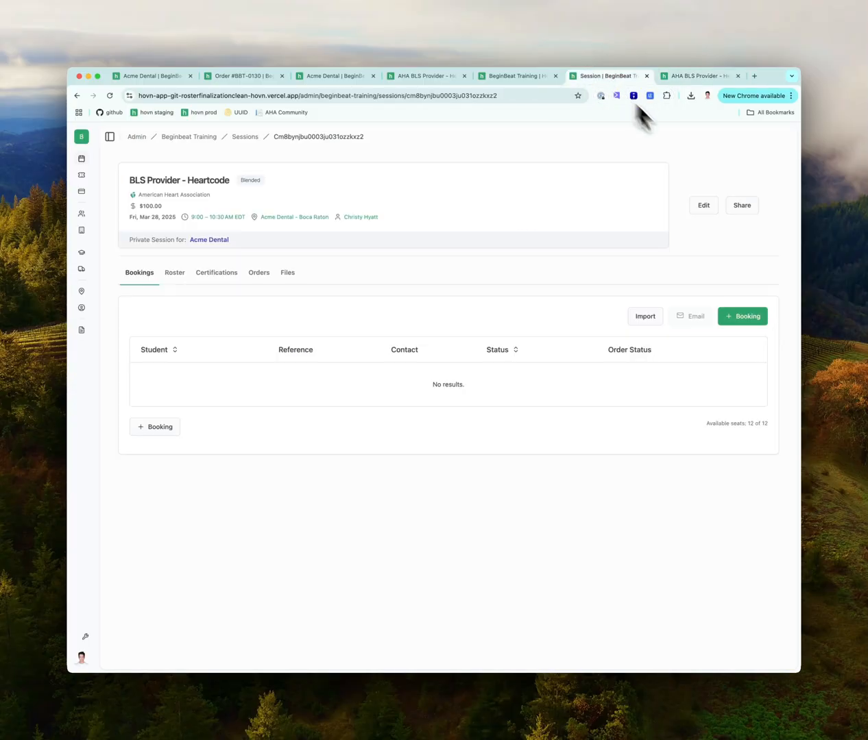
click(740, 206)
click(425, 429)
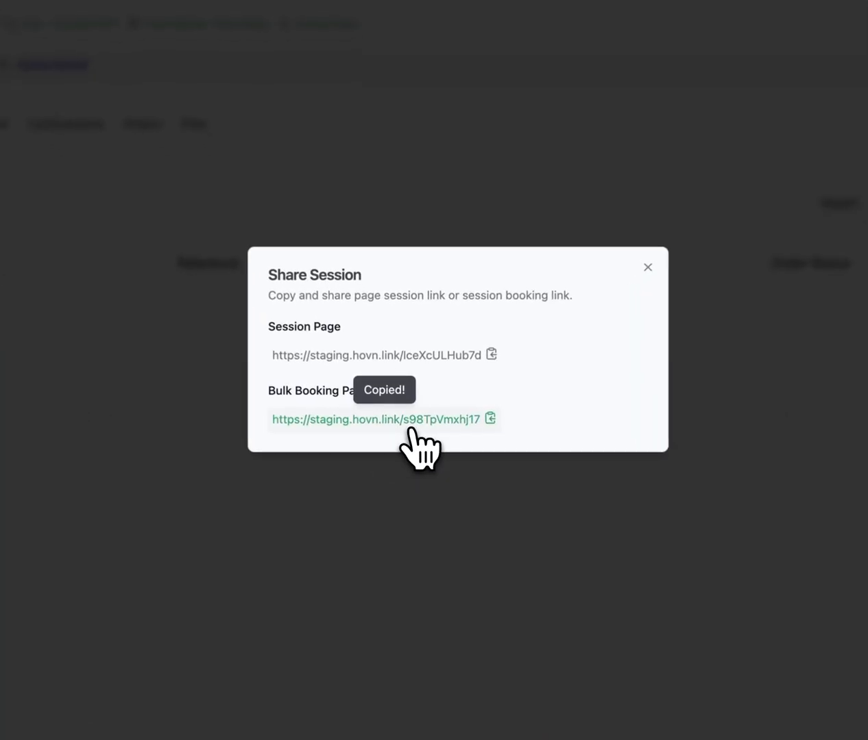
click(476, 264)
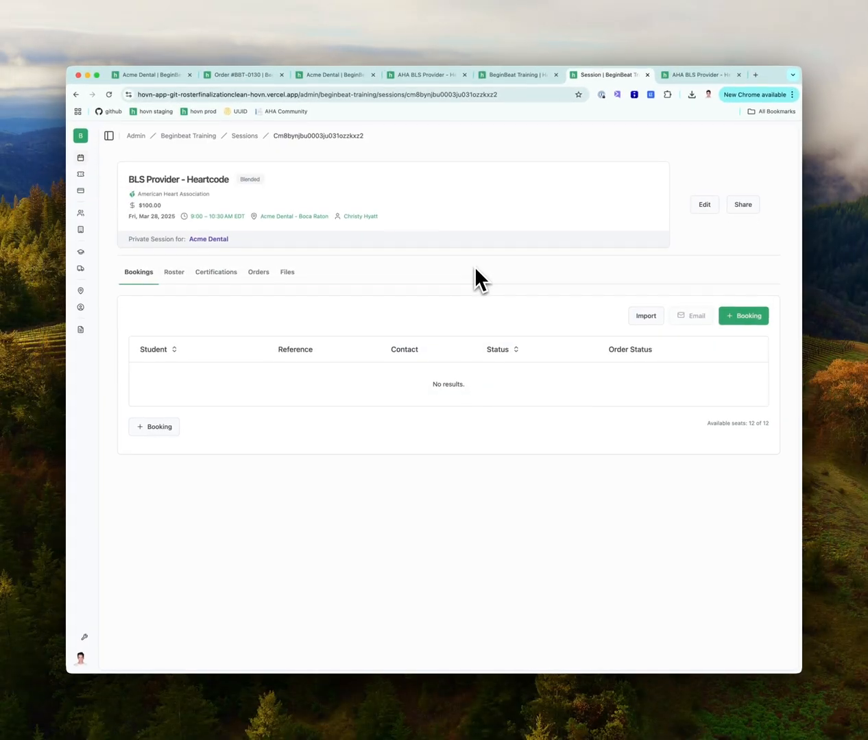
key(ctrl+t)
key(ctrl+v)
key(Return)
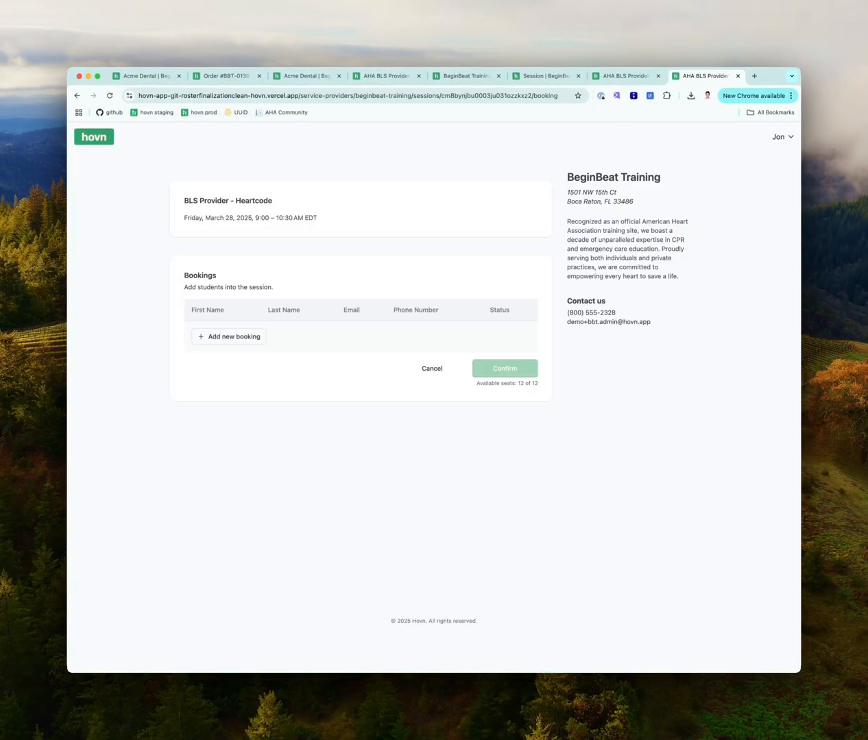
Add a first booking row with the student's first name, last name and suggested email address
click(245, 336)
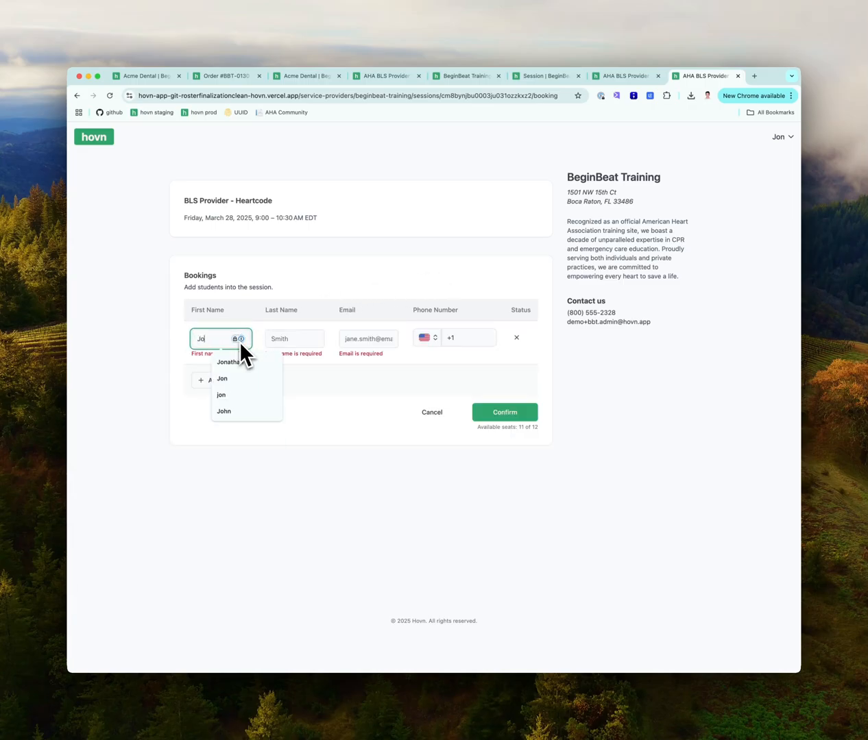
key(Tab)
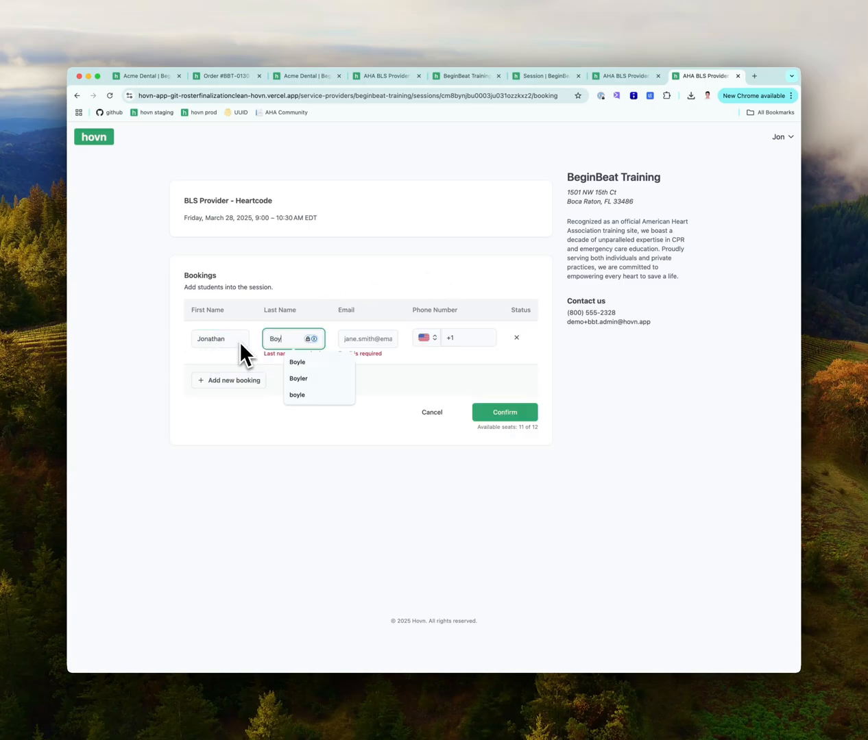
key(Tab)
key(Down)
key(Return)
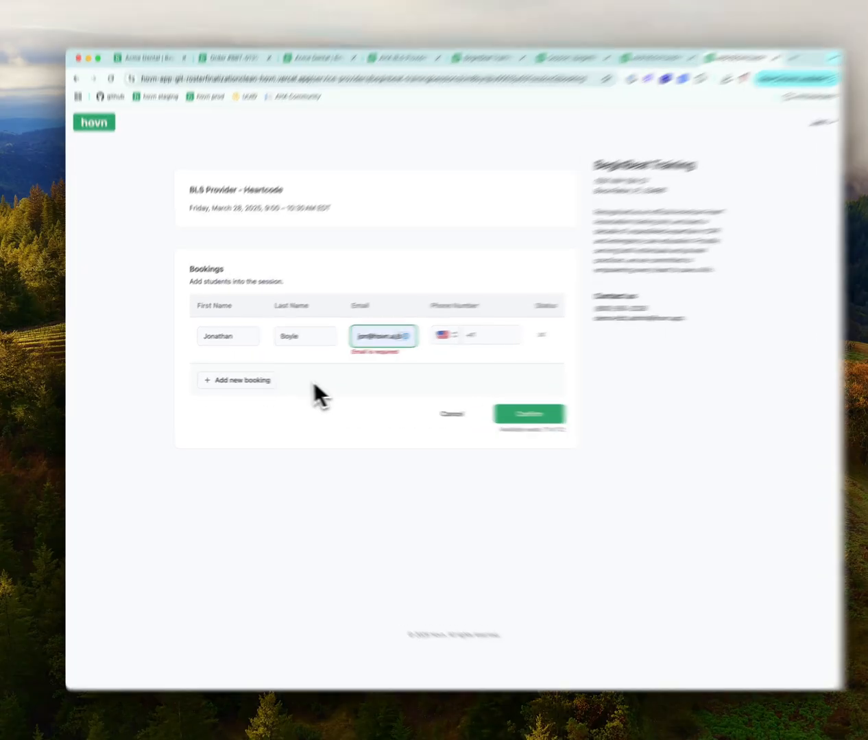
Add a second booking row with the second student's first name, last name and email
click(226, 380)
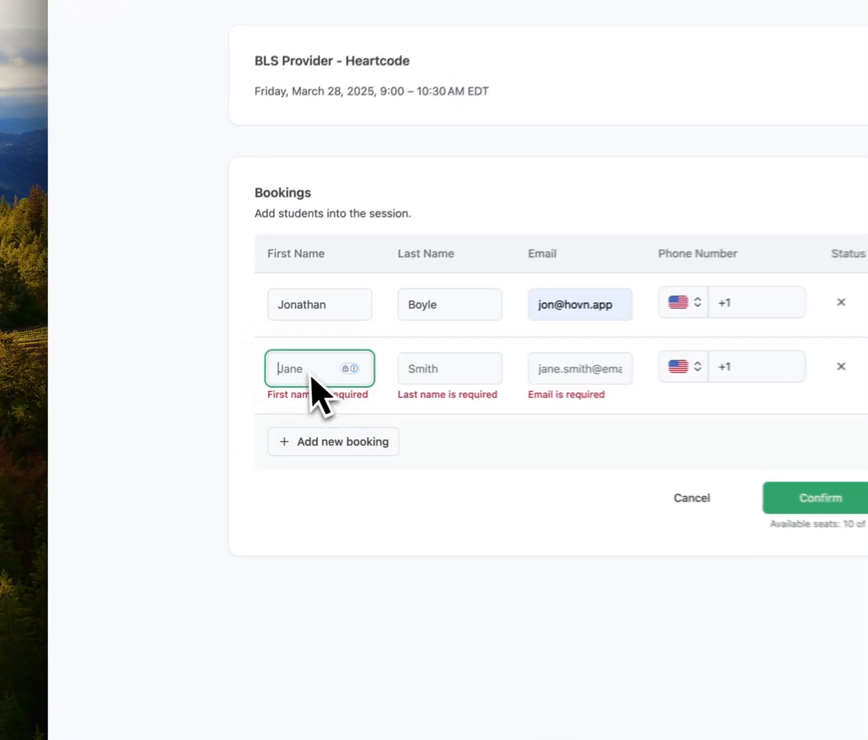
text(Jane)
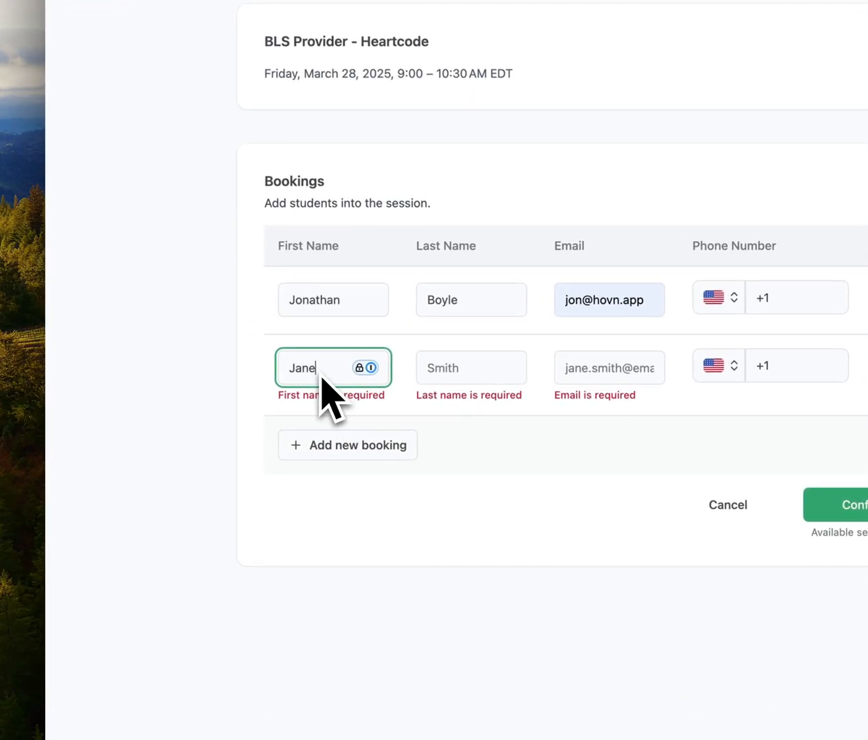
key(Tab)
text(Smith)
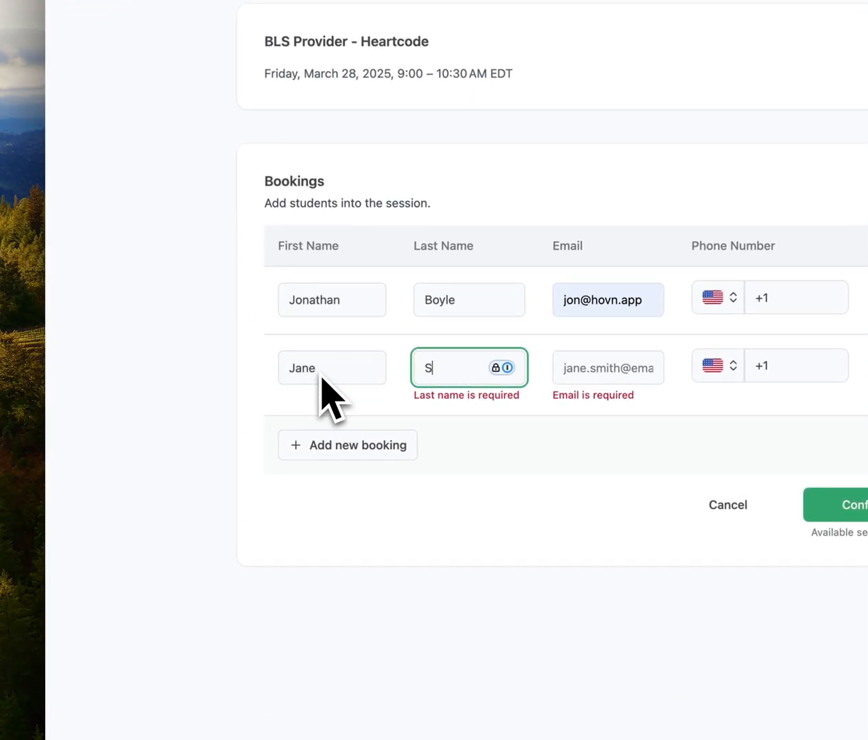
key(Tab)
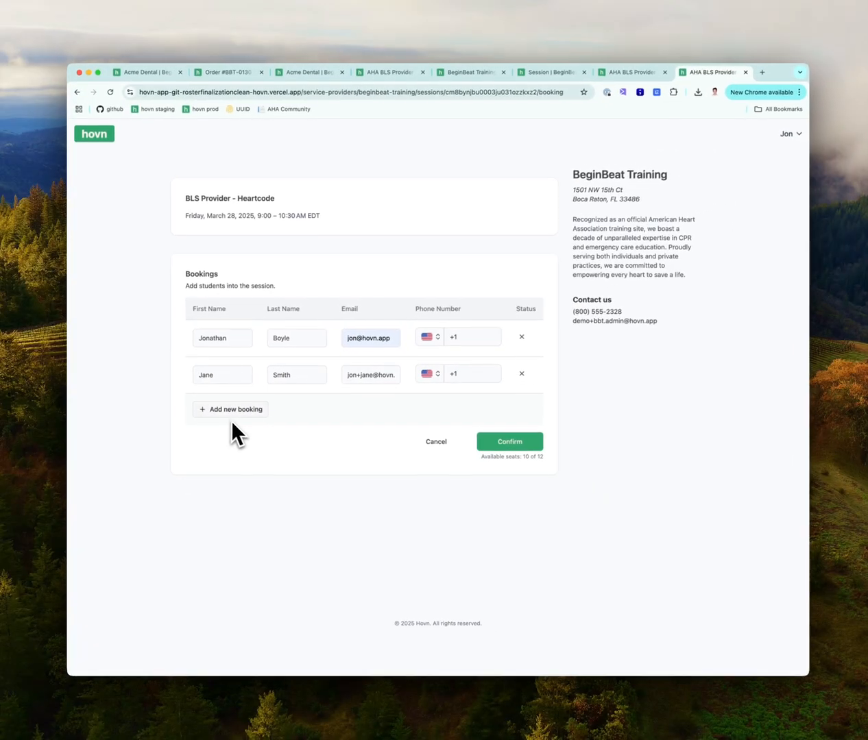
Add a third student's name and email, then confirm all three bookings
click(230, 420)
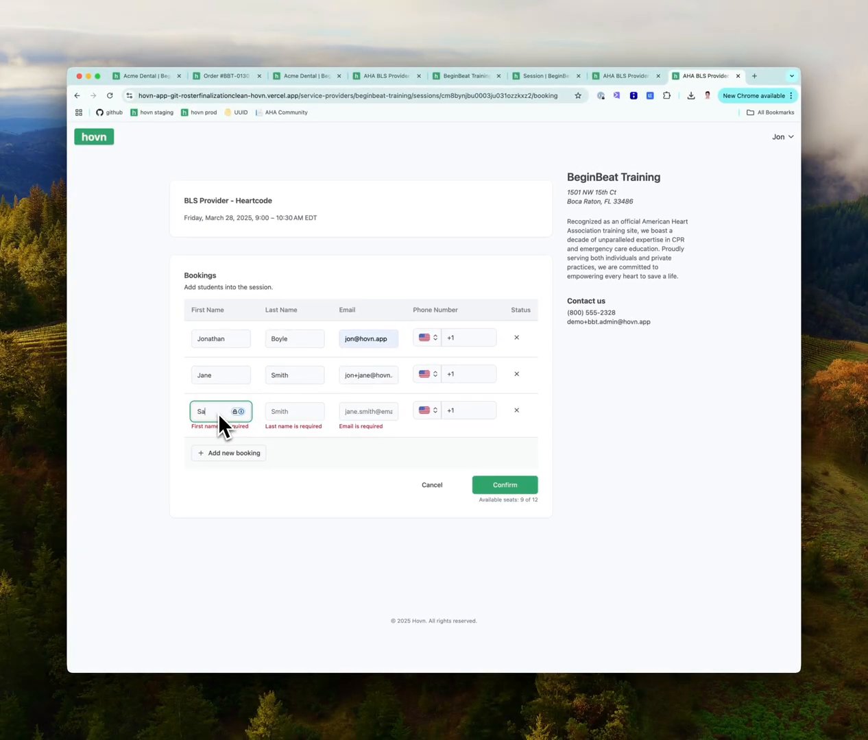
key(Tab)
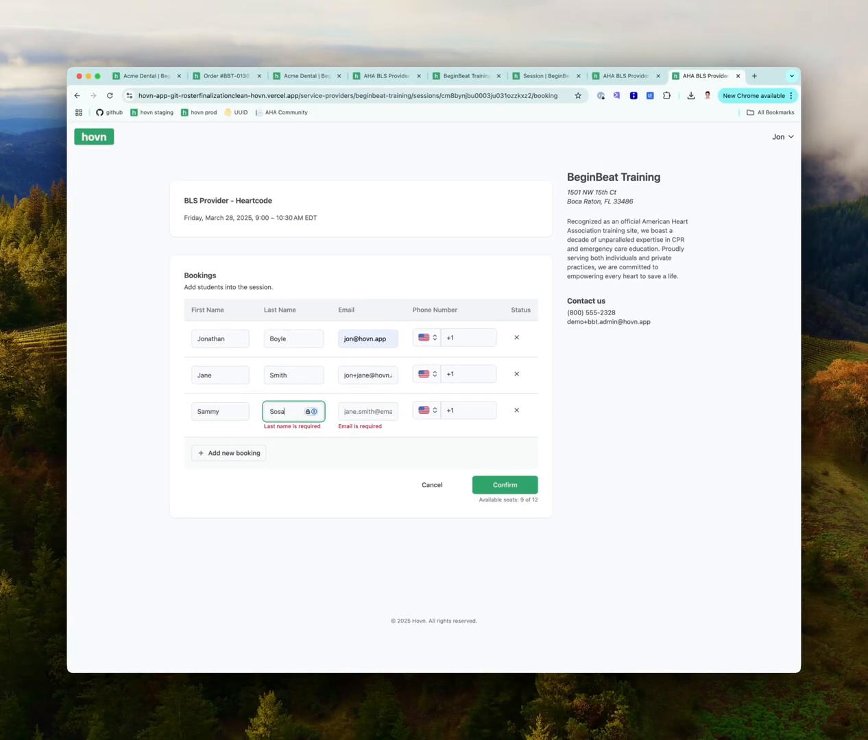
key(Tab)
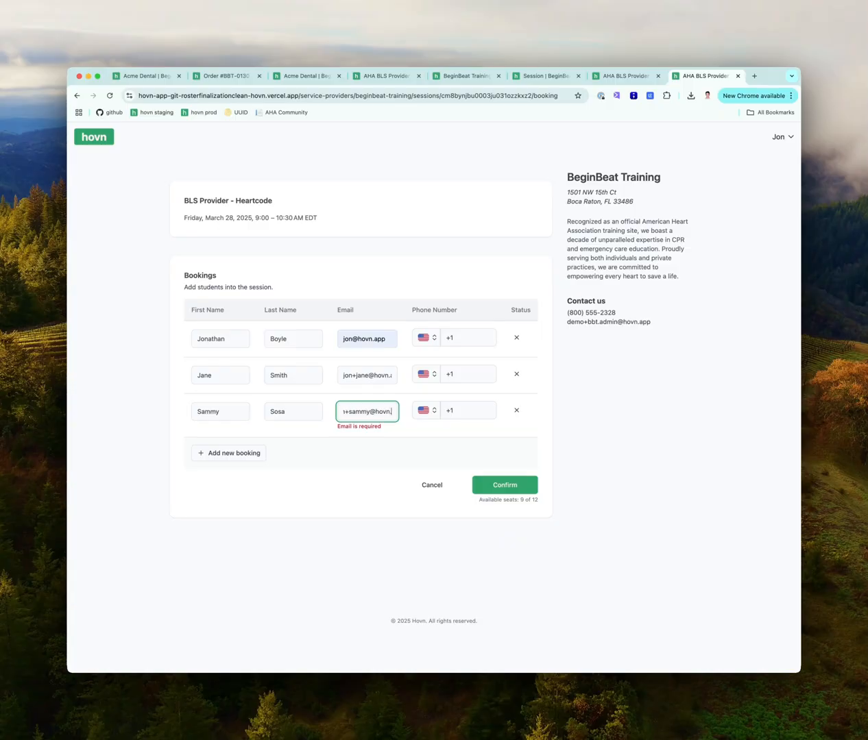
click(506, 487)
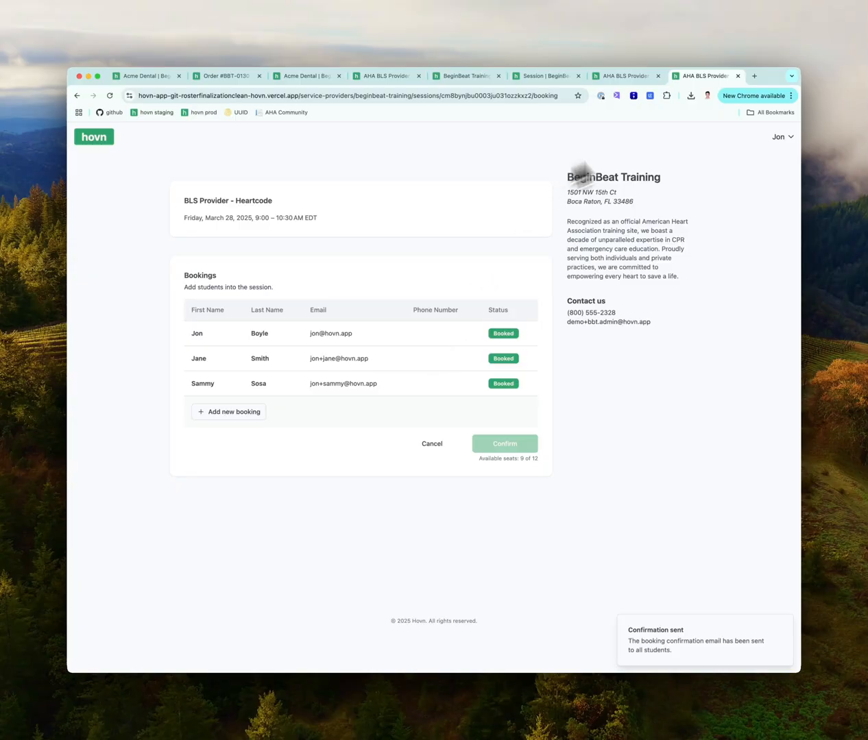
click(807, 63)
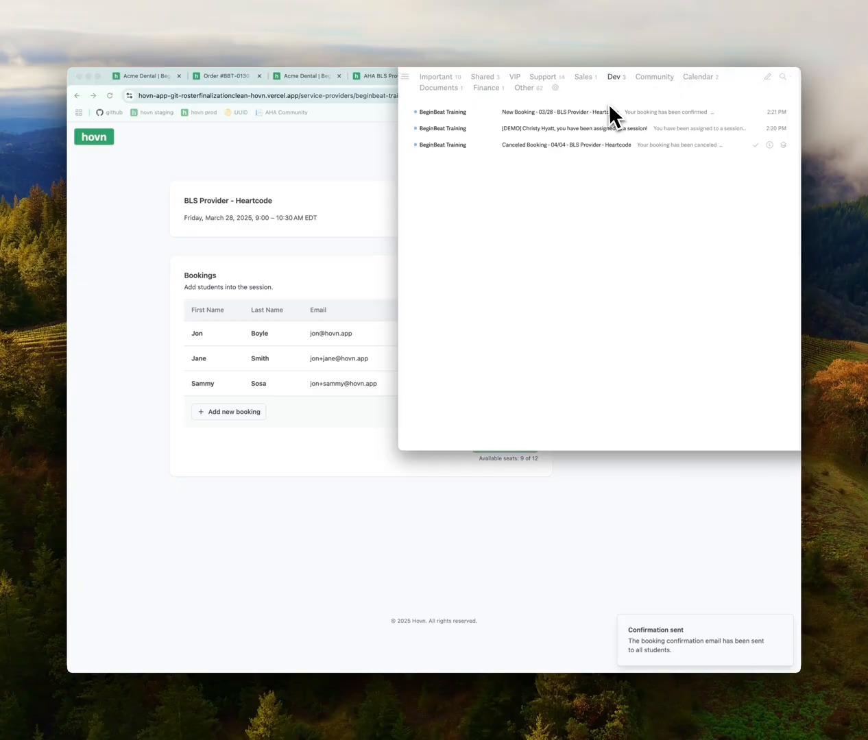
Summarize the New Booking - 03/28 - BLS Provider - Heartcode email and copy its Go to Course link
click(575, 116)
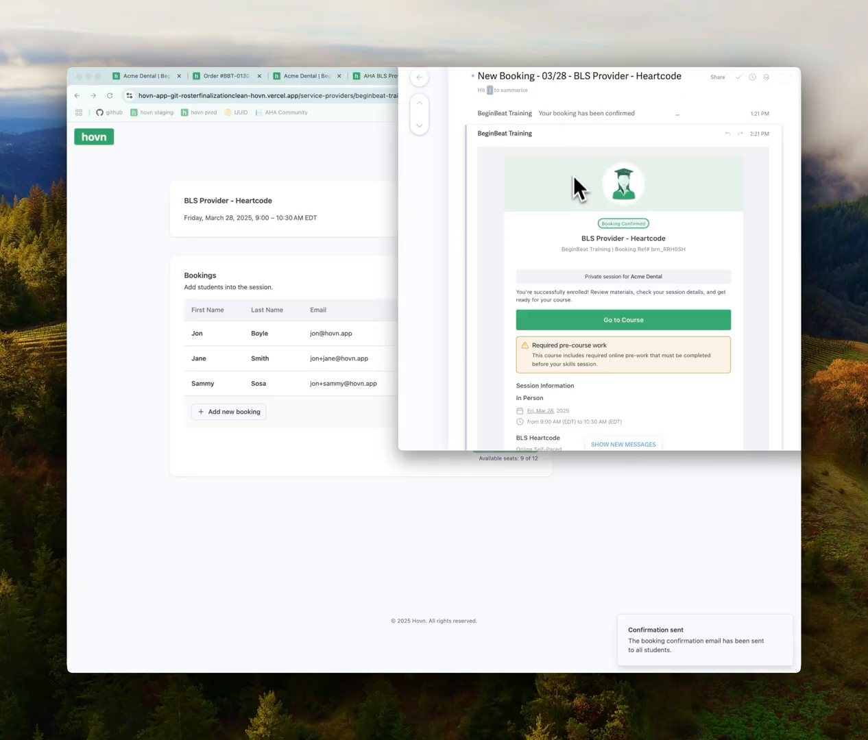
scroll(574, 195, down, 3)
scroll(566, 182, down, 2)
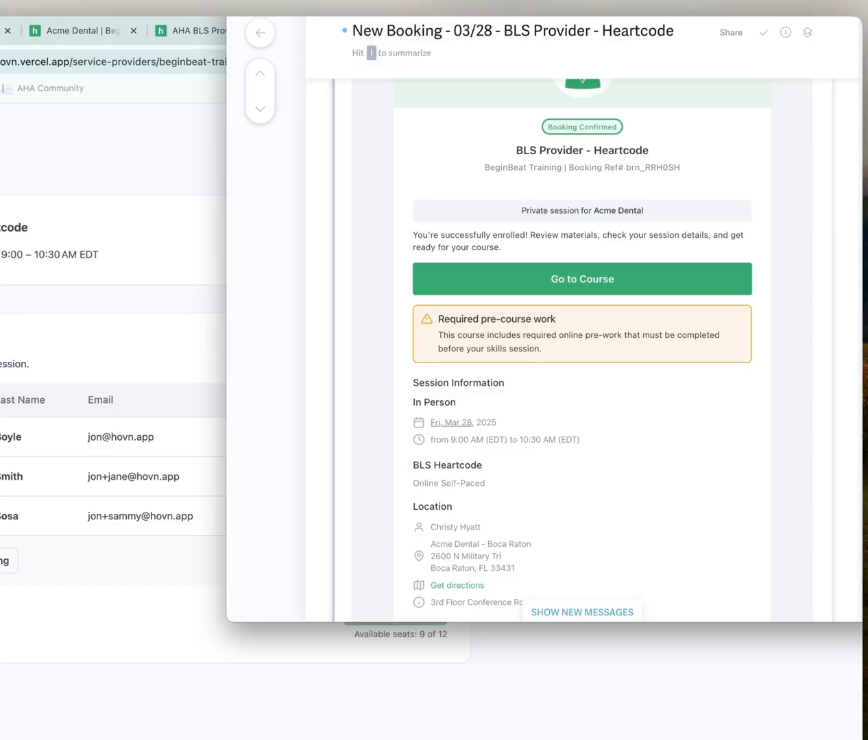
key(i)
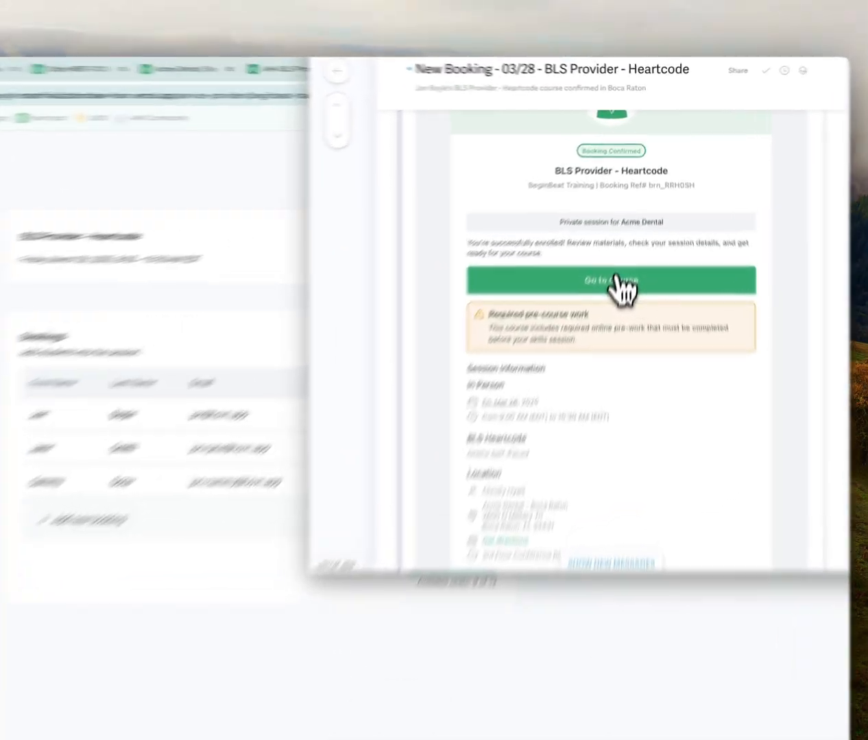
right_click(616, 278)
click(639, 283)
Load the copied course link in a new browser tab and scroll the student's booking page
click(240, 258)
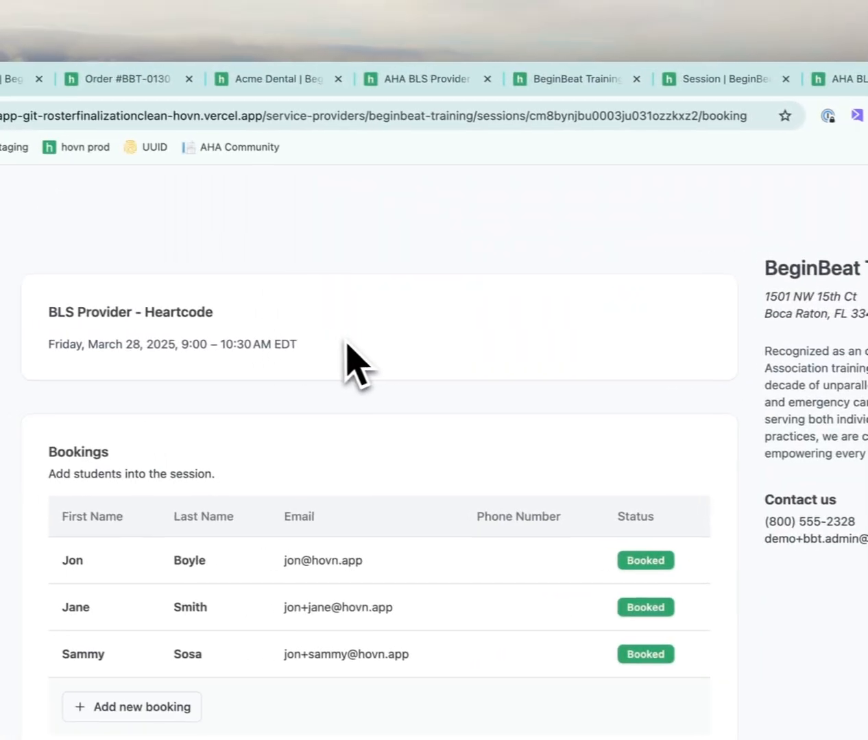
key(ctrl+t)
key(ctrl+v)
key(Return)
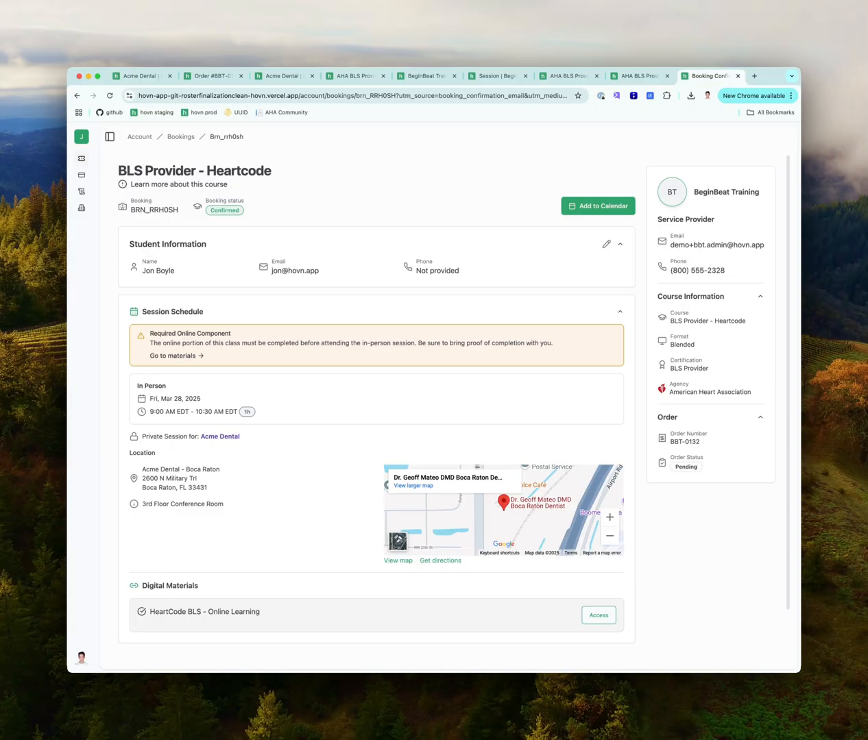
scroll(344, 227, down, 2)
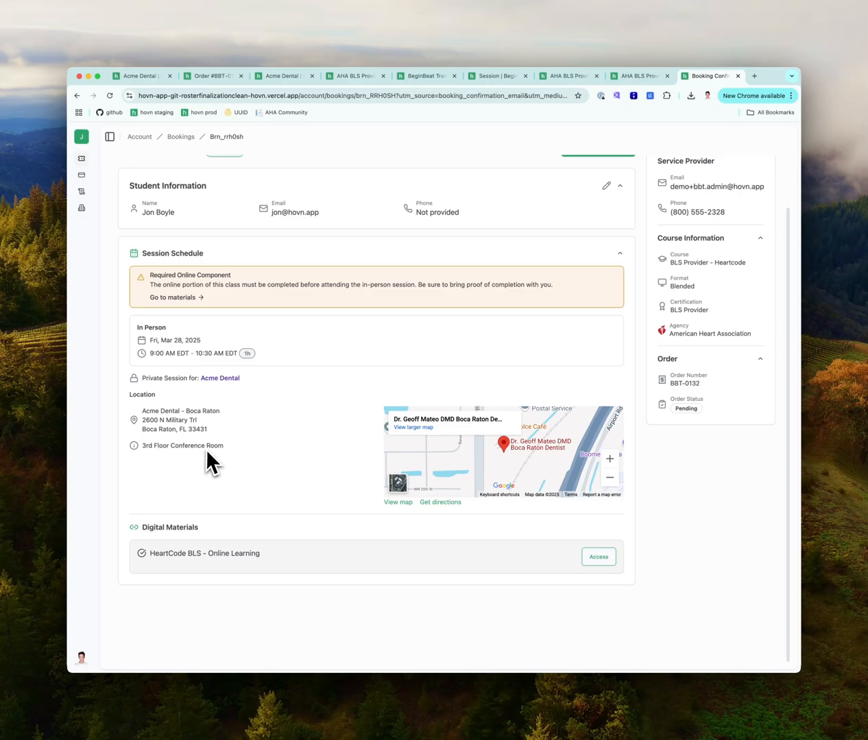
Open the HeartCode BLS material's AHA eLearning enrolment page, then close the material details on the booking
click(591, 557)
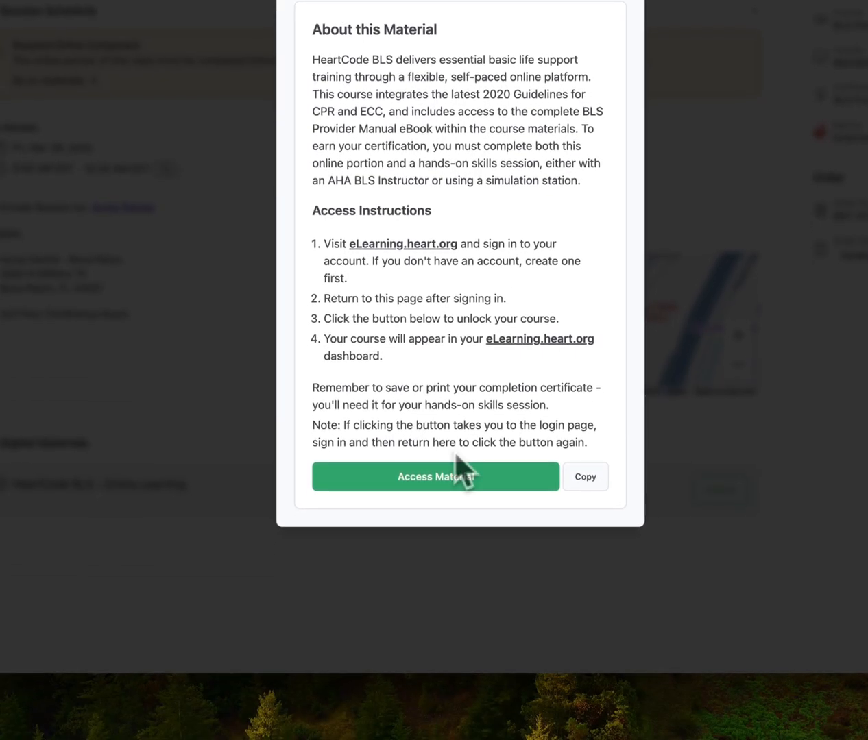
click(457, 477)
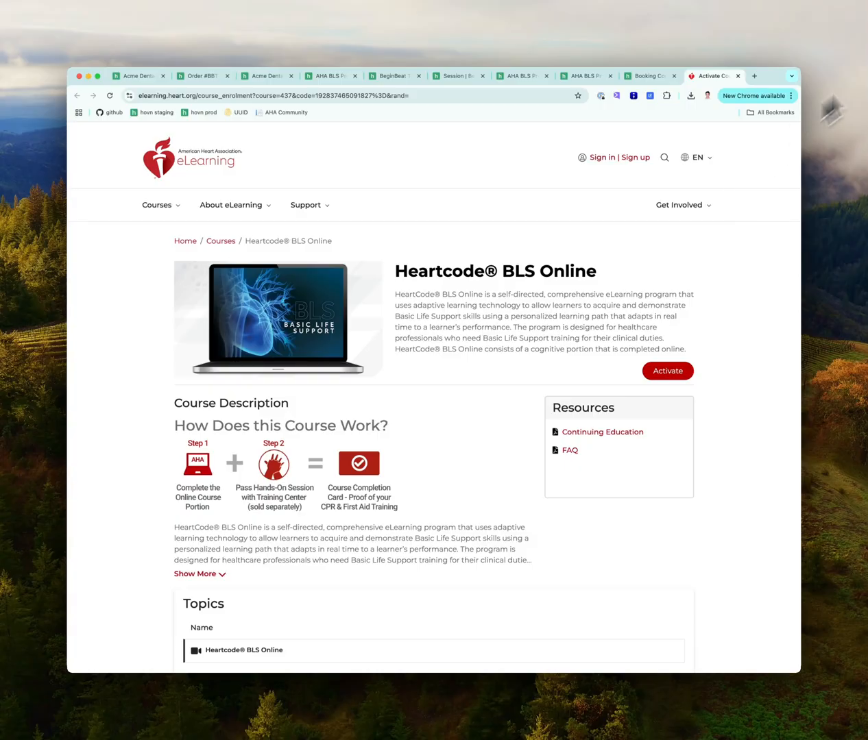
click(638, 79)
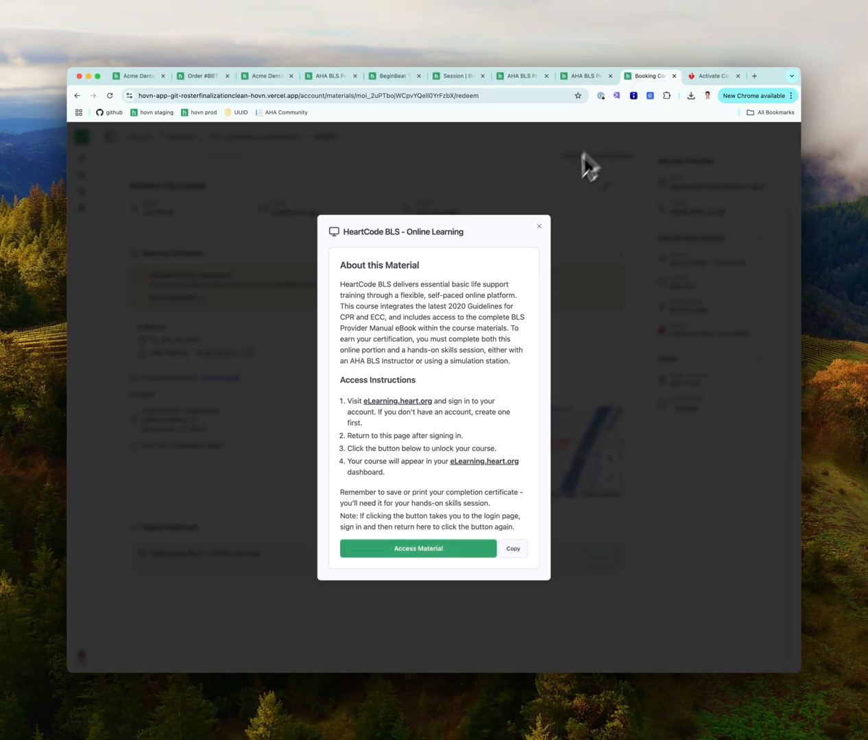
click(539, 227)
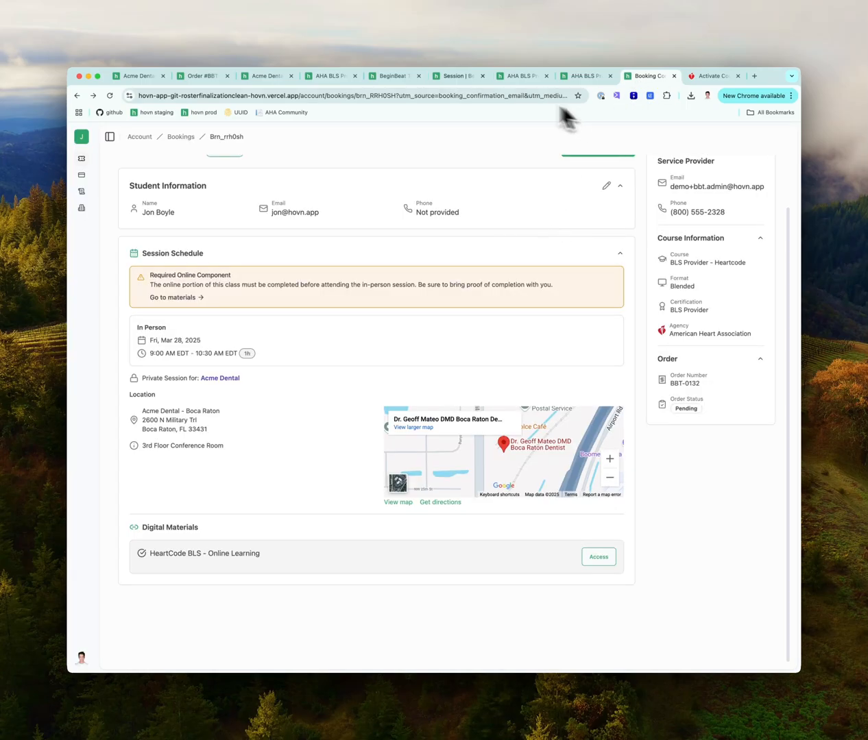
Open the Acme Dental session's pending $408.00 order from its Orders tab
click(453, 76)
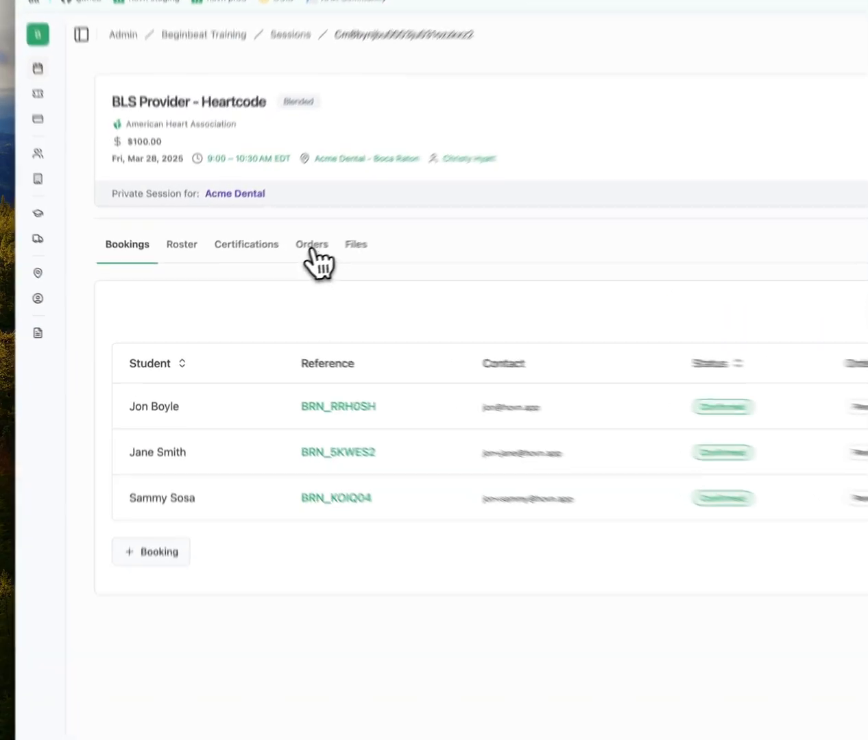
click(259, 272)
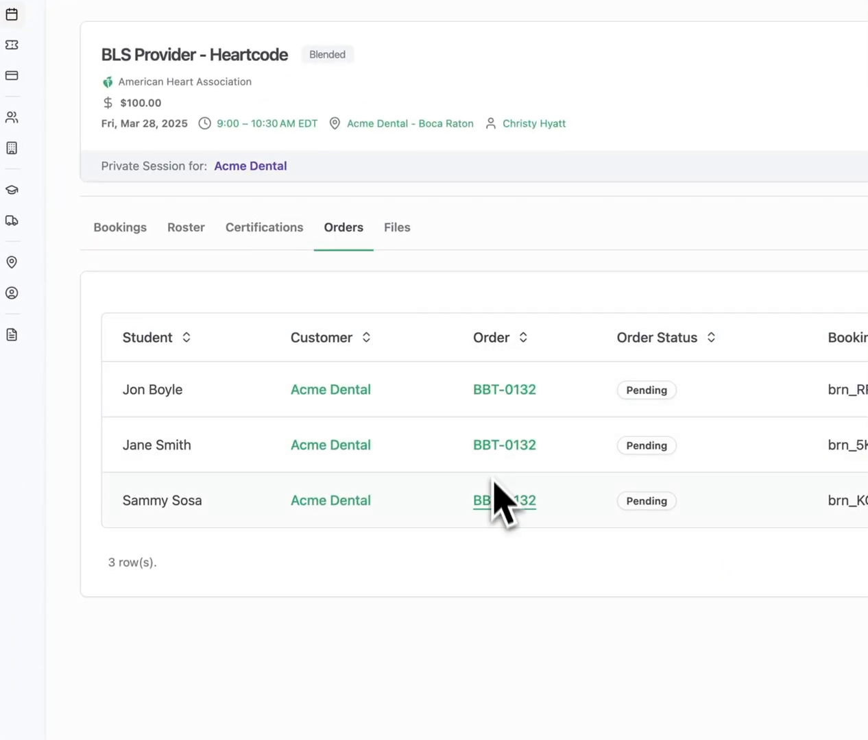
click(504, 389)
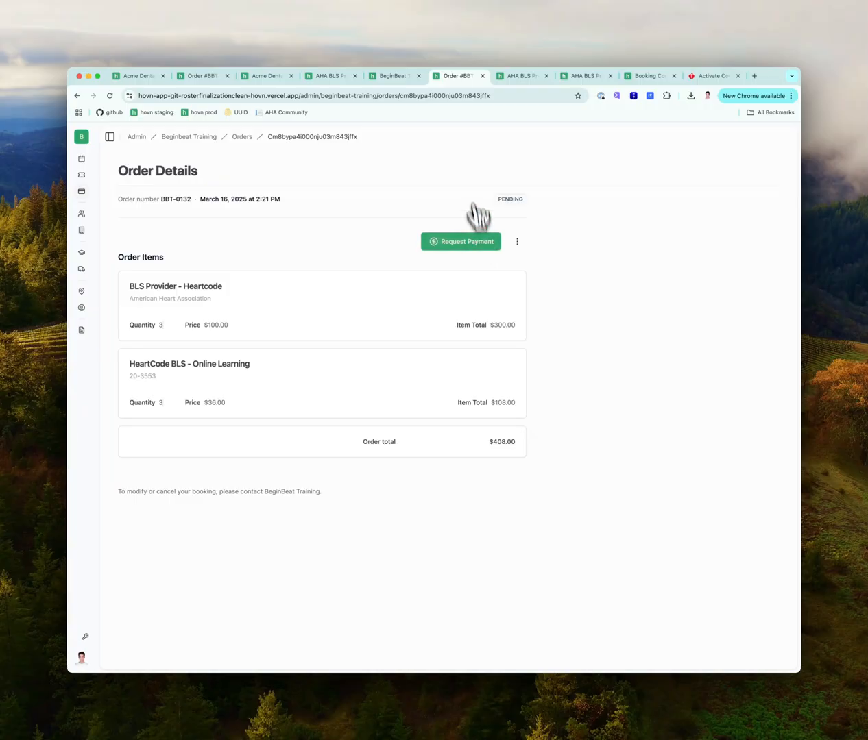
click(394, 75)
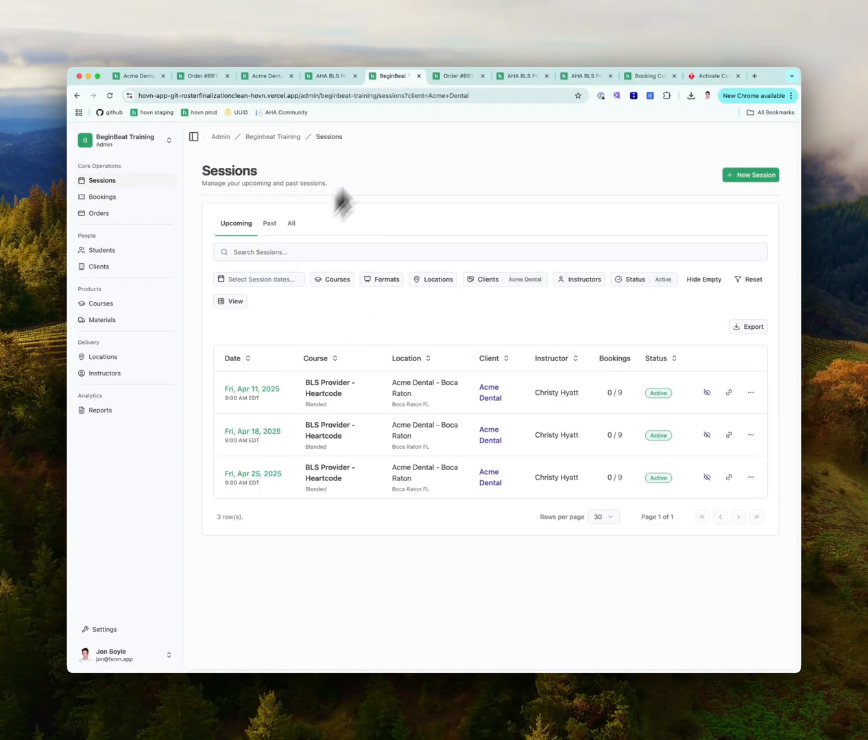
click(454, 75)
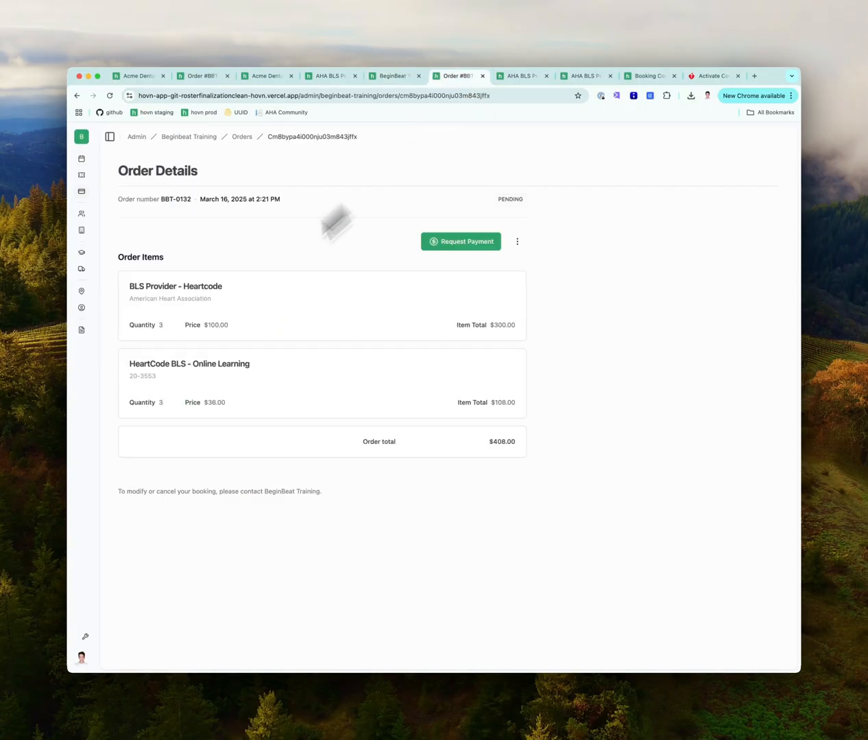
Filter sessions to Acme Dental and open the Fri, Mar 28, 2025 session's roster
click(84, 162)
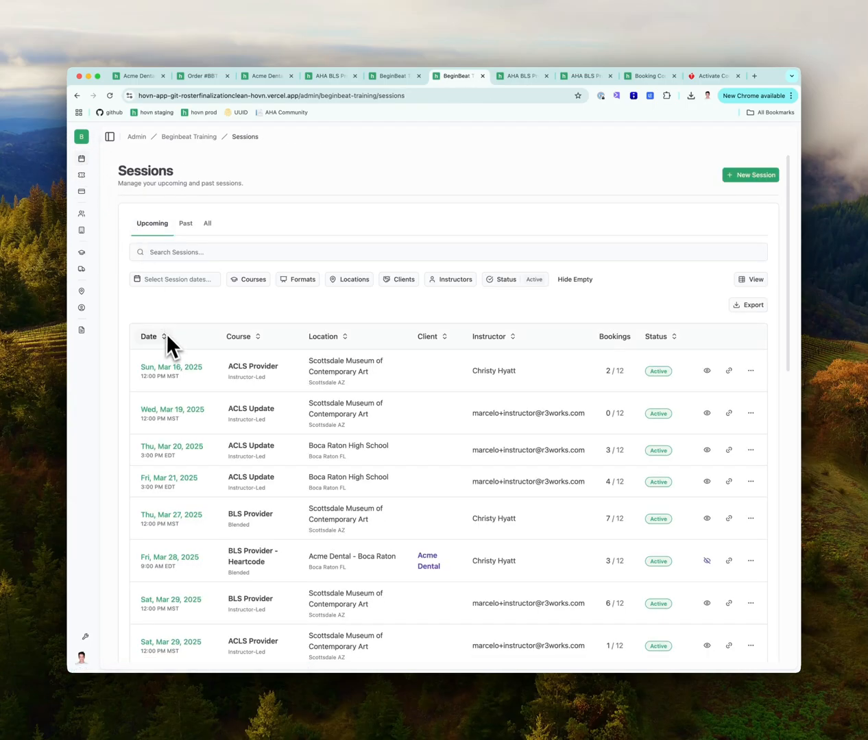
click(399, 279)
click(389, 321)
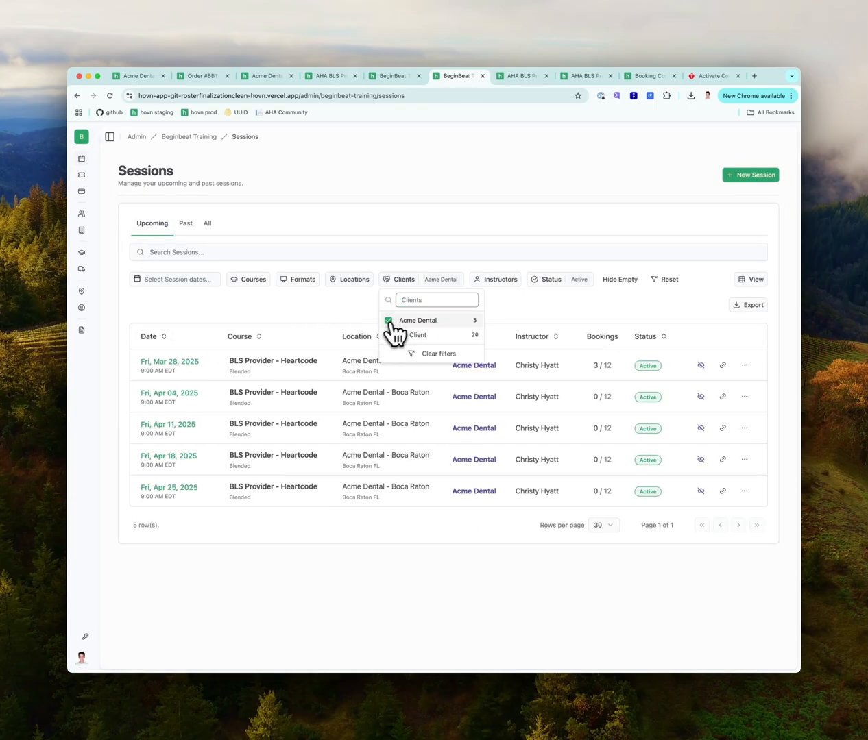
click(180, 363)
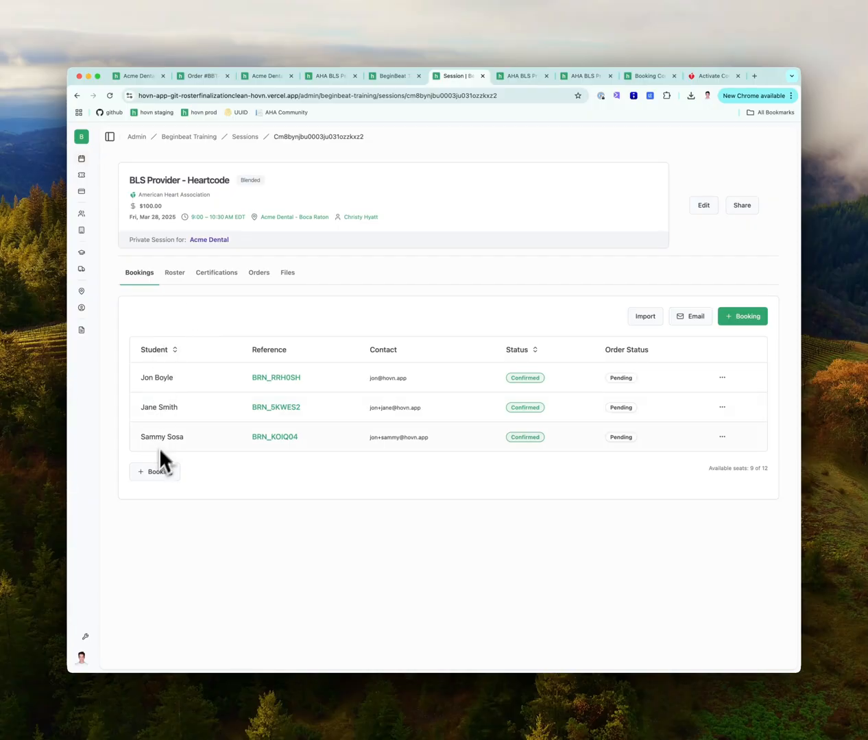
click(174, 274)
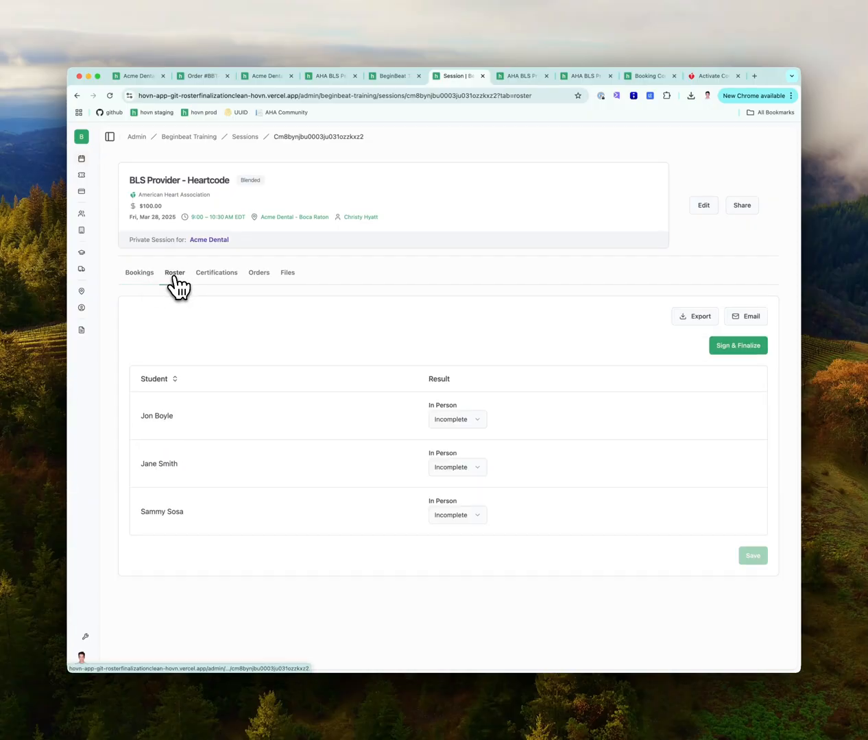
Set all three students' results to Pass
click(472, 422)
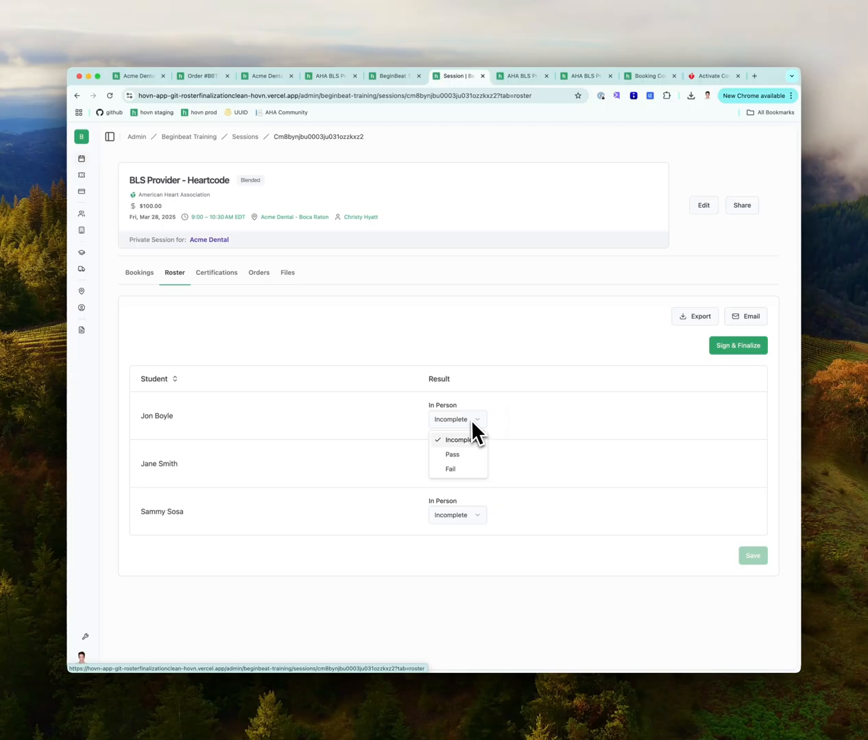
click(453, 455)
click(457, 466)
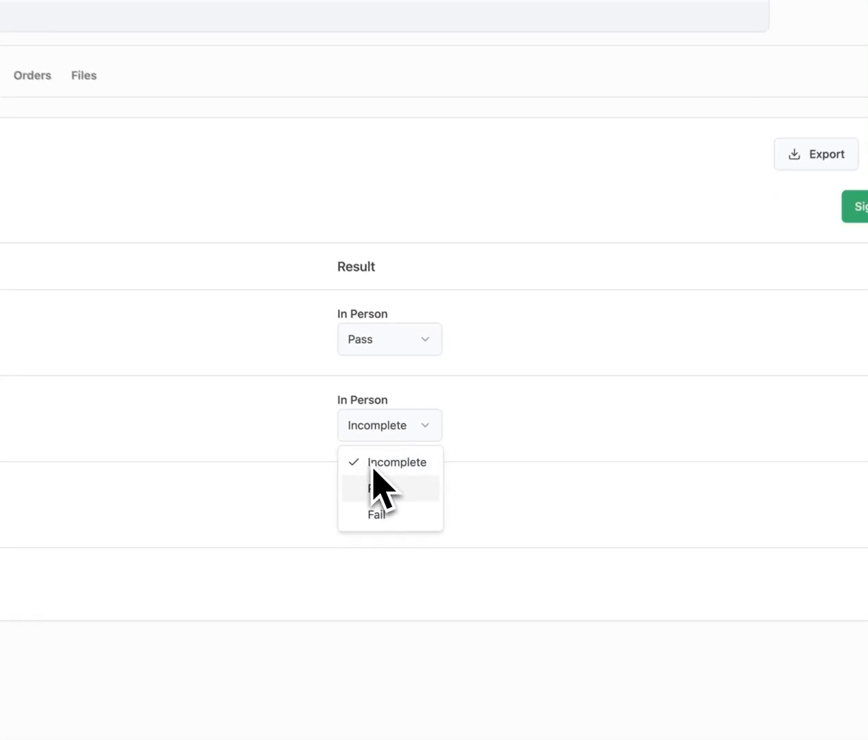
click(374, 480)
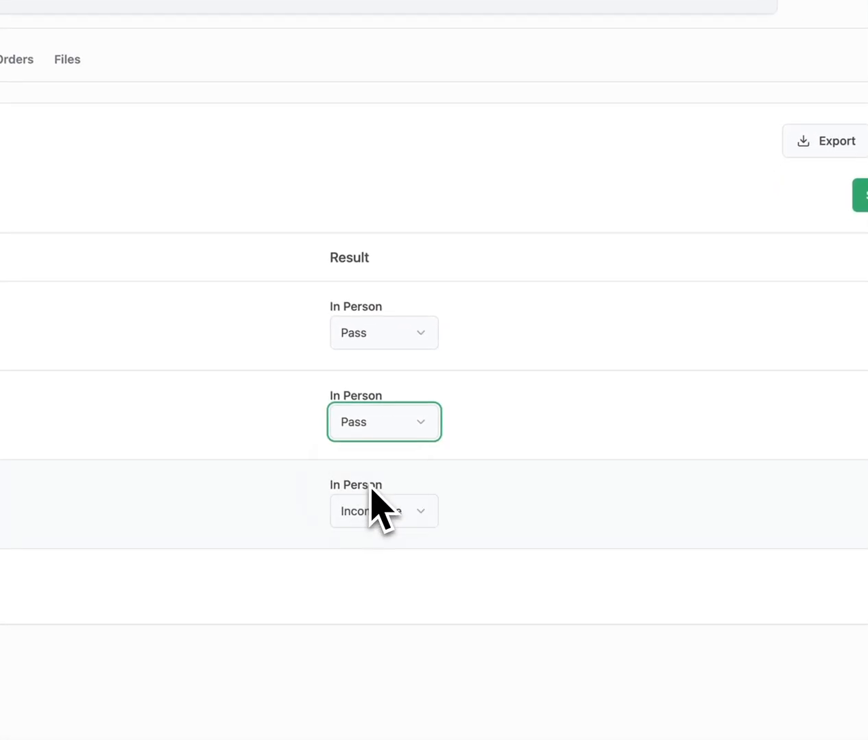
click(380, 510)
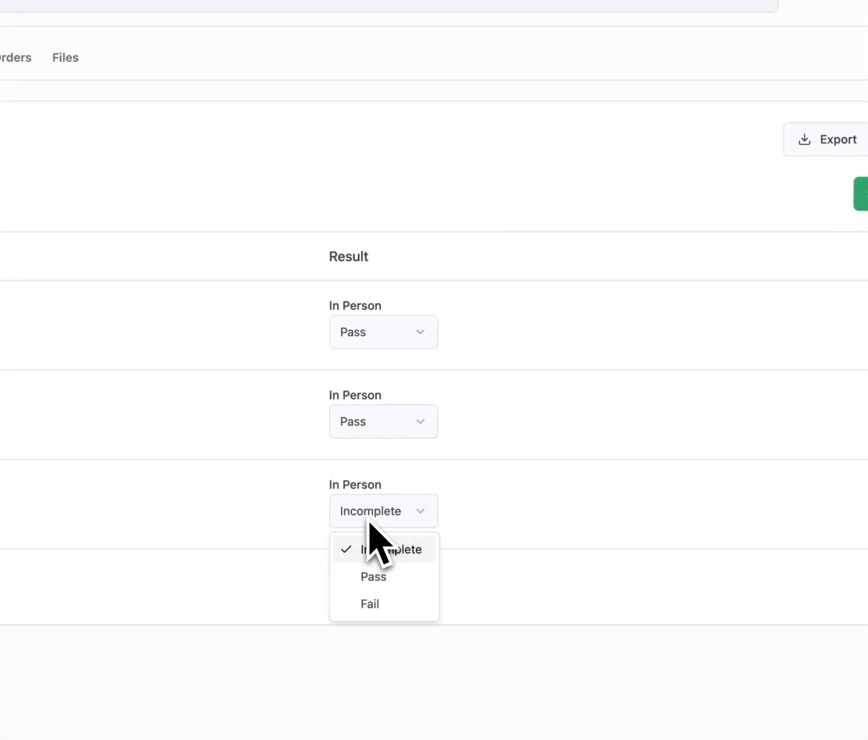
click(375, 576)
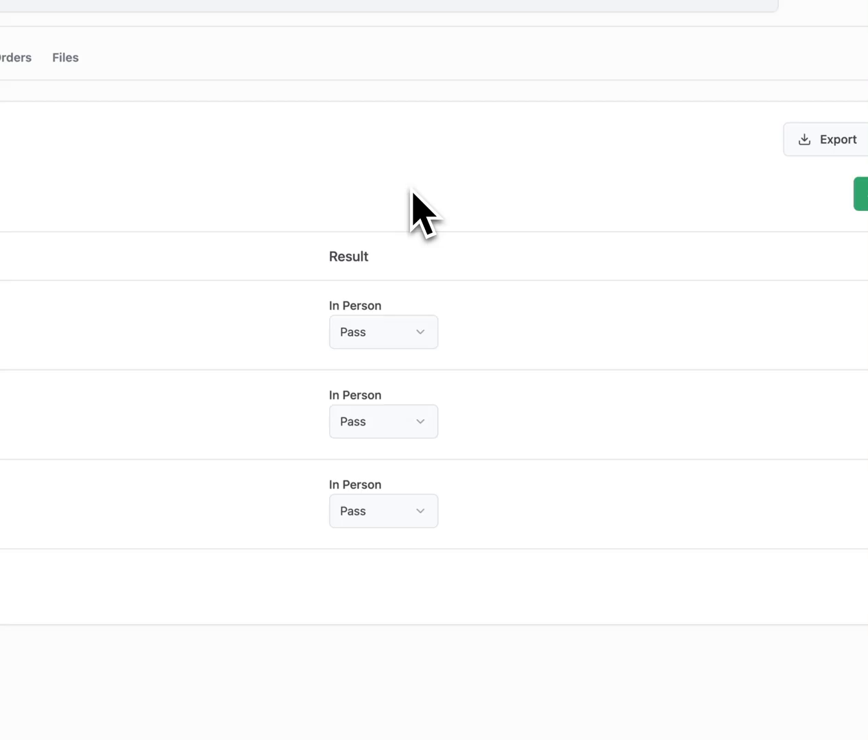
Sign the roster with the instructor's name, finalize it and save
click(860, 194)
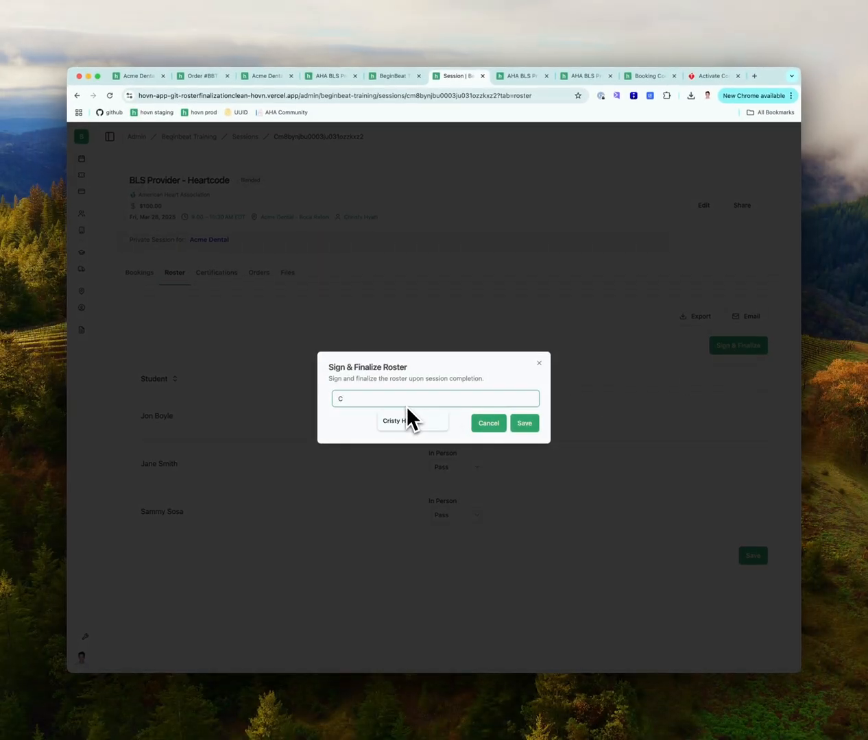
click(408, 418)
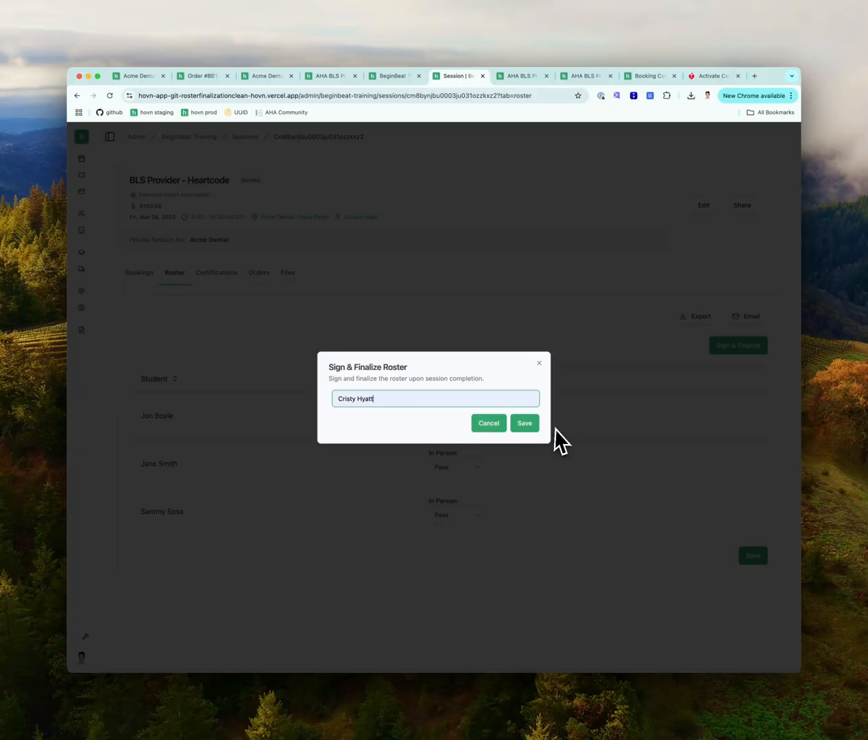
click(524, 423)
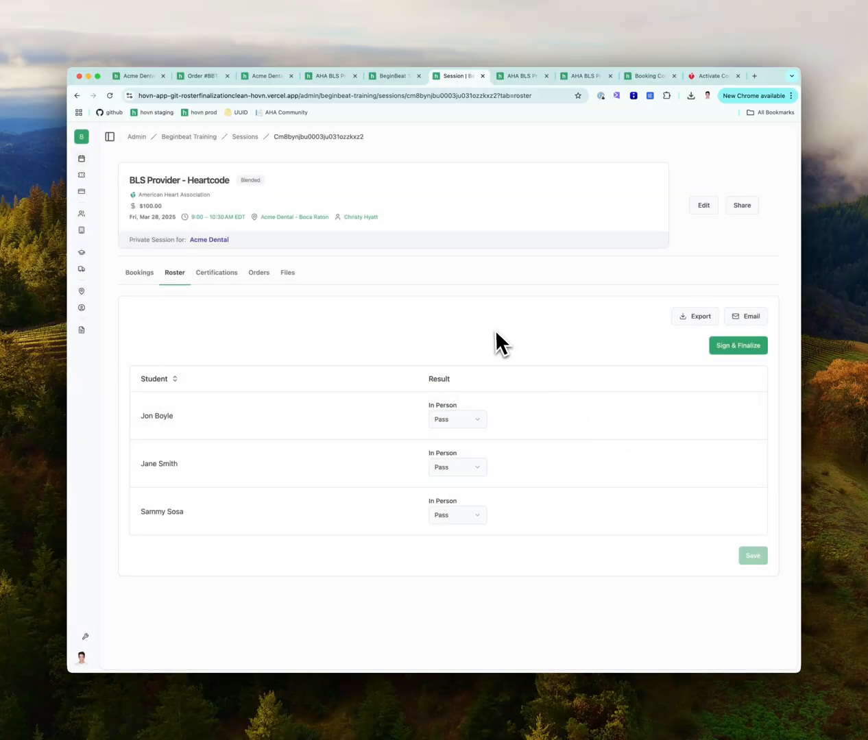
Start issuing certifications from the session's Certifications tab
click(230, 282)
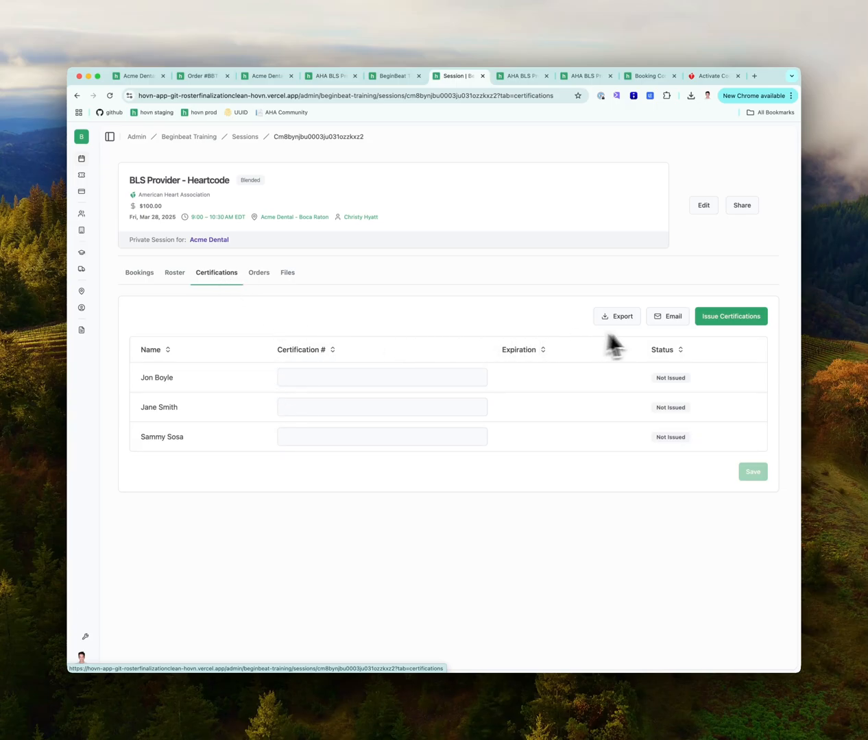
click(728, 325)
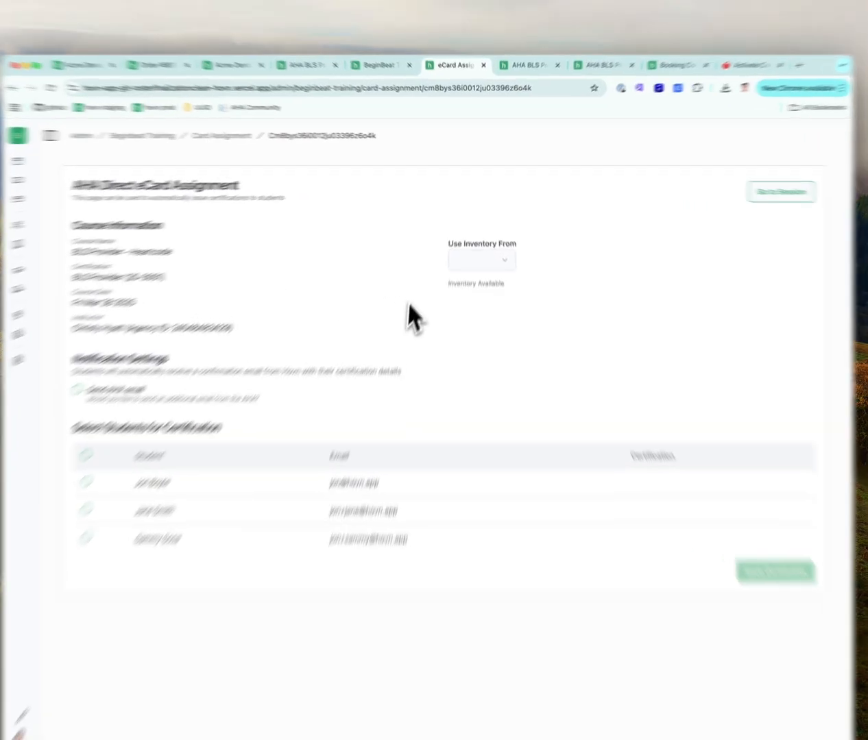
Issue eCards from the WA20839_TC inventory to all three selected students
click(465, 247)
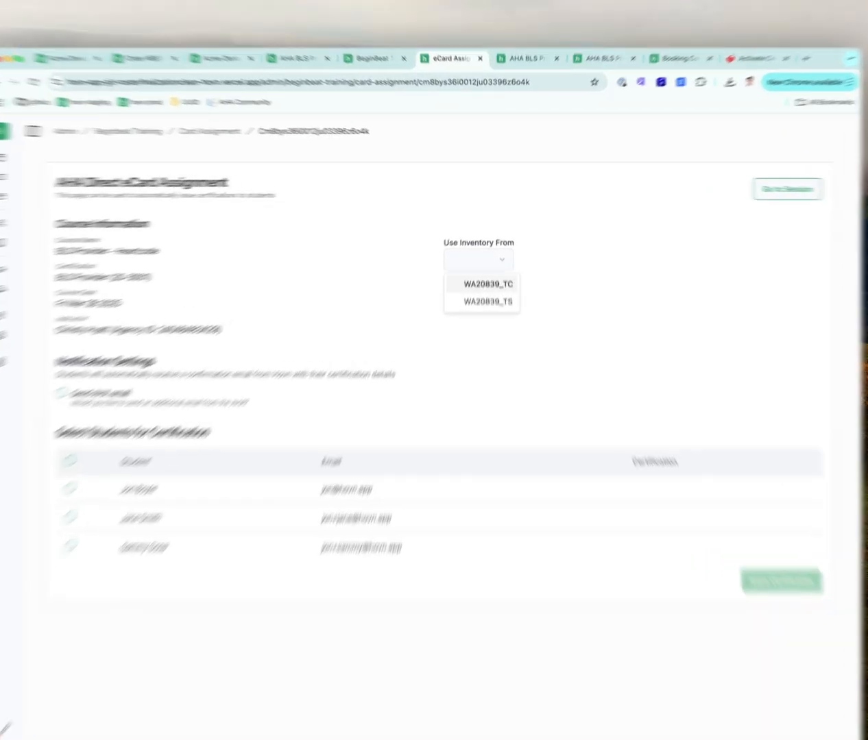
click(479, 265)
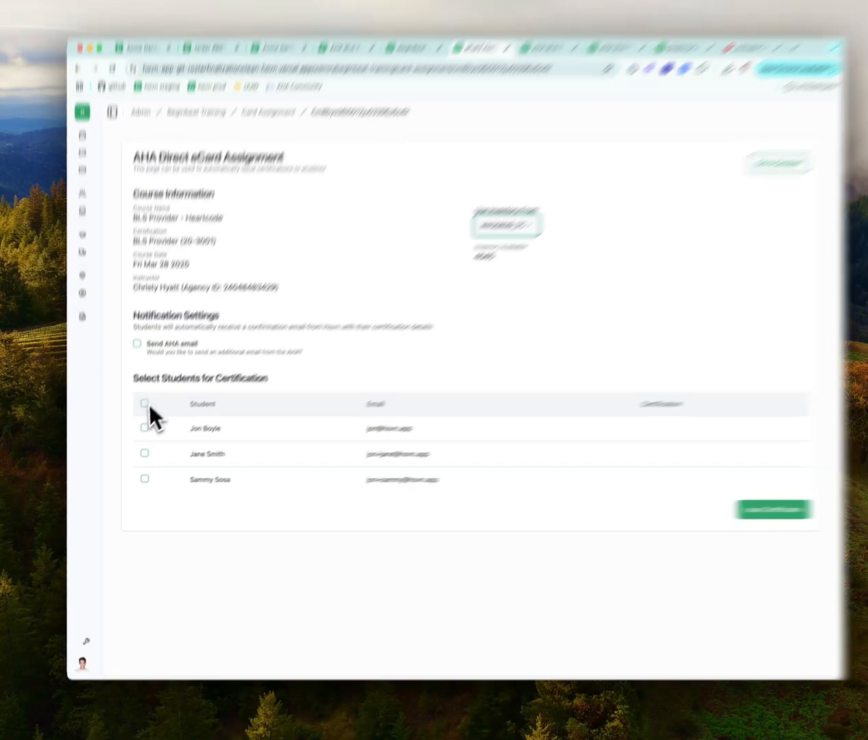
click(146, 403)
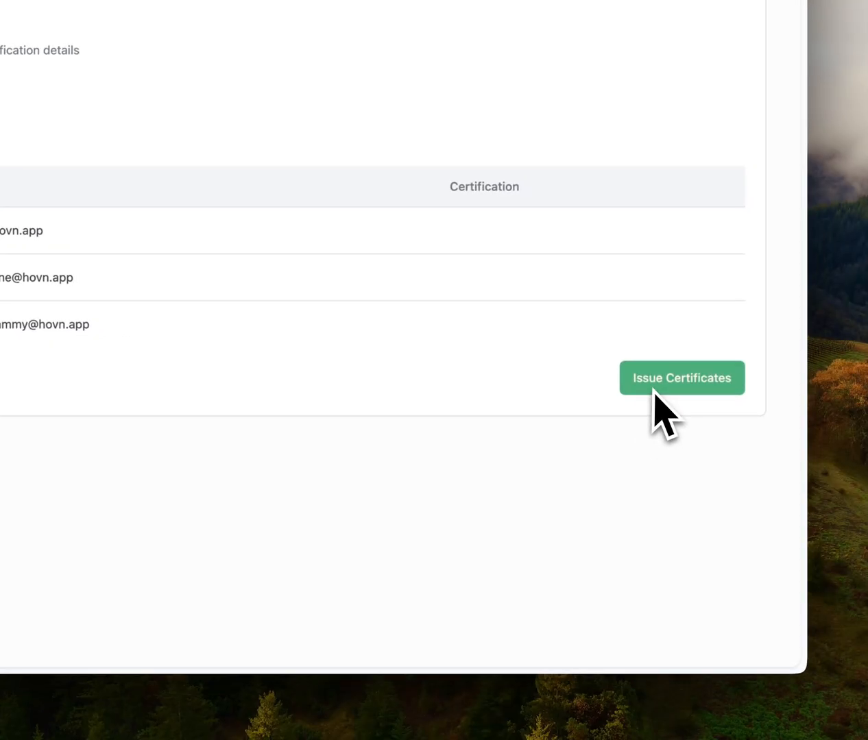
click(715, 400)
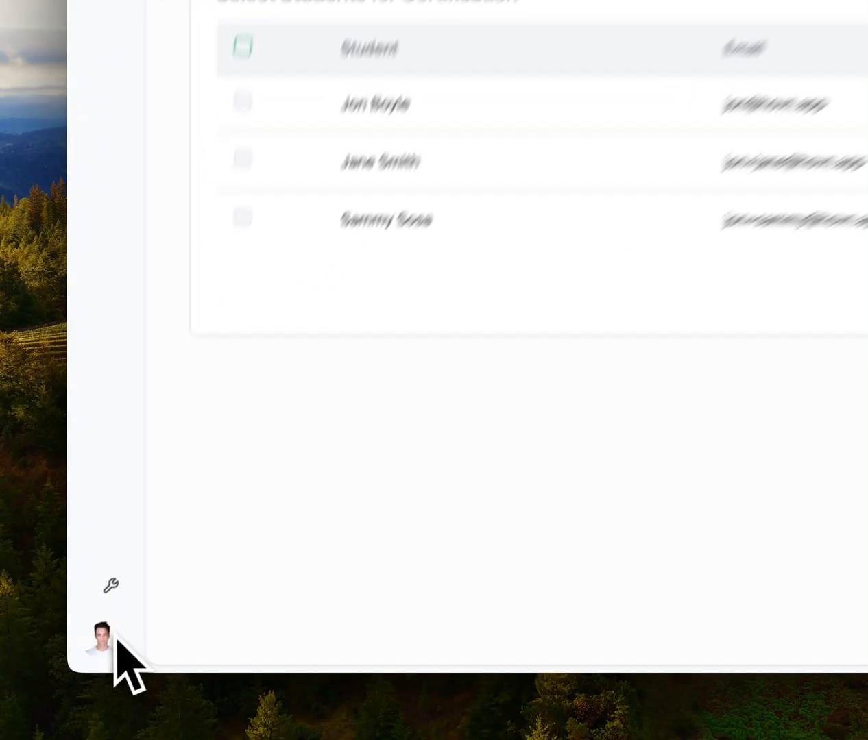
click(110, 638)
Check the profile's BLS Provider certification, then switch to the BeginBeat Training organization
click(215, 572)
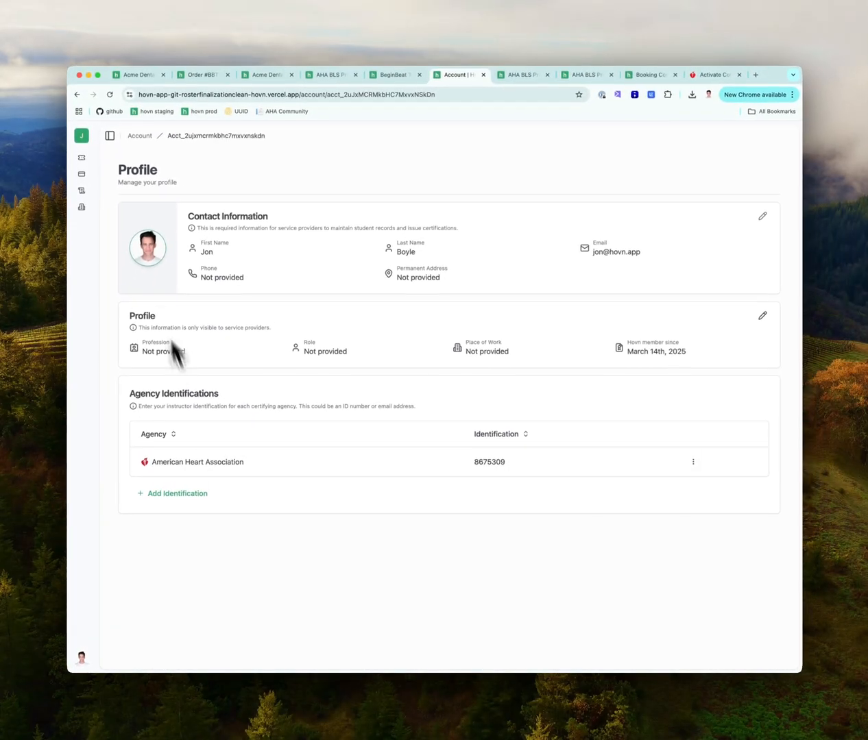
click(82, 190)
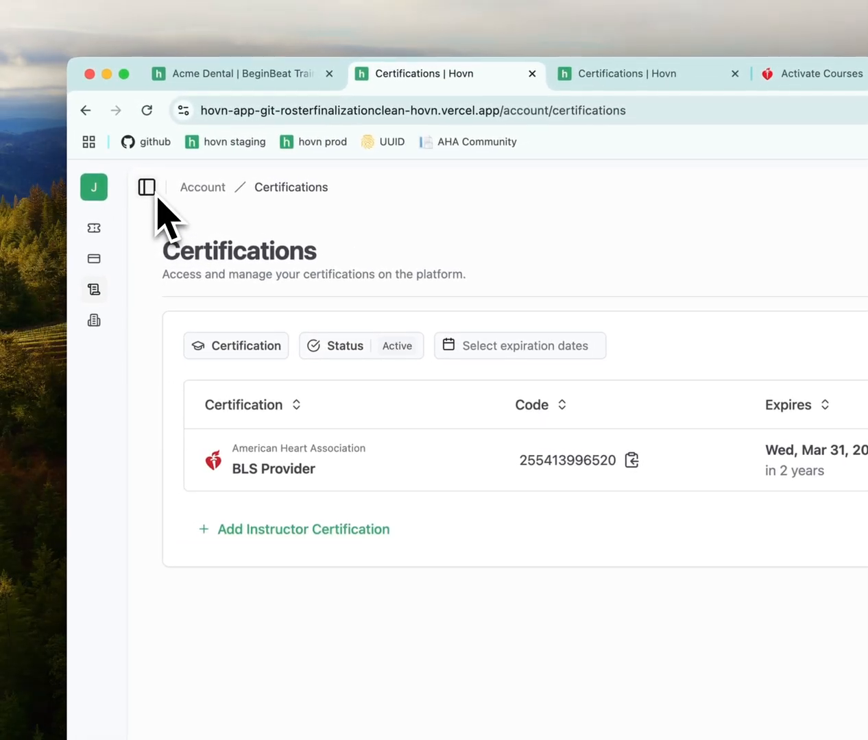
click(152, 191)
click(202, 202)
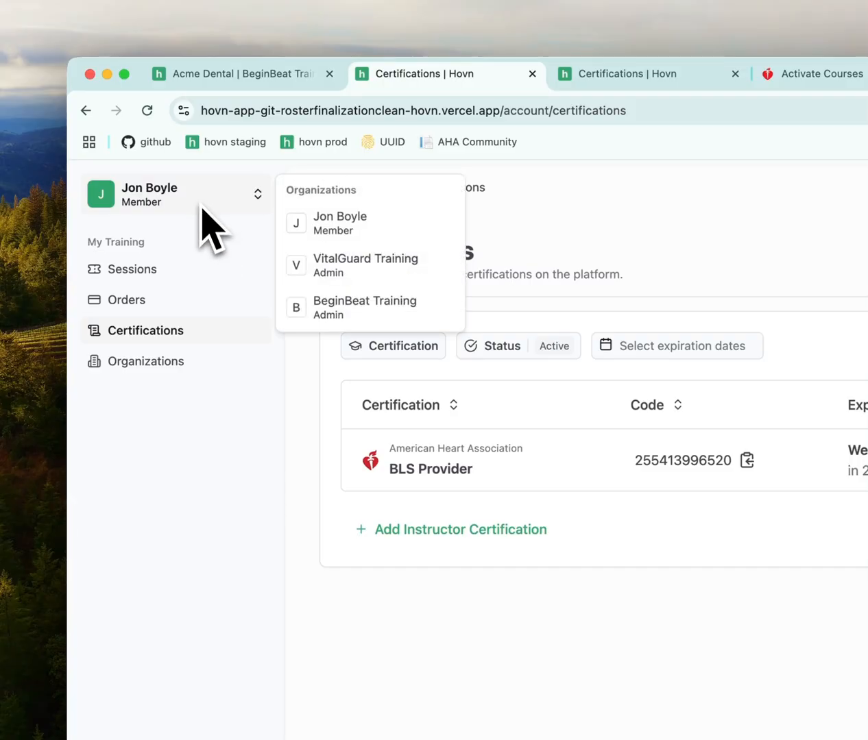
click(345, 301)
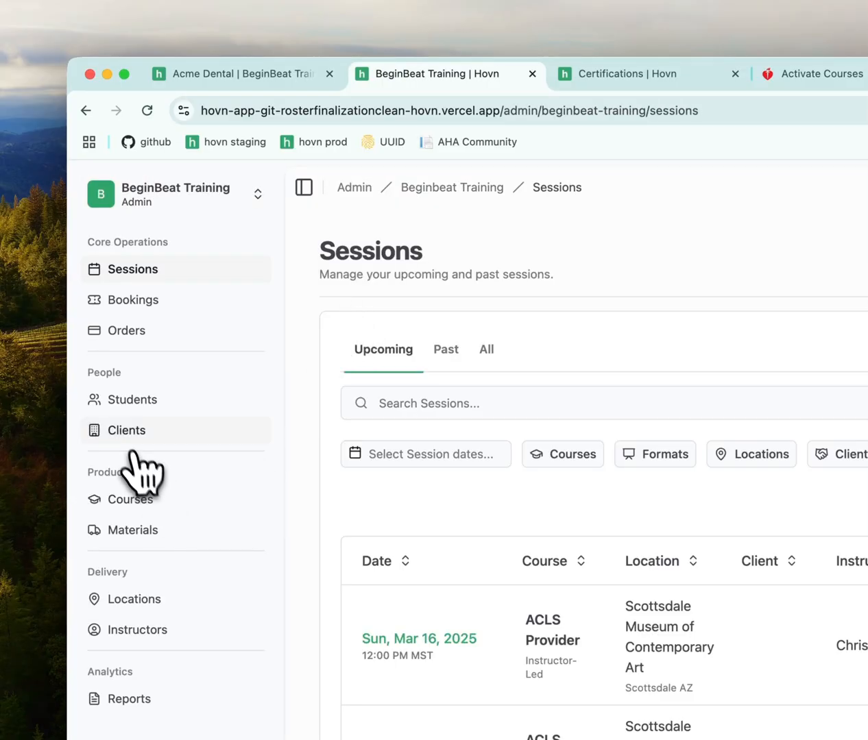
Open order BBT-0132 from the Acme Dental client dashboard
click(127, 431)
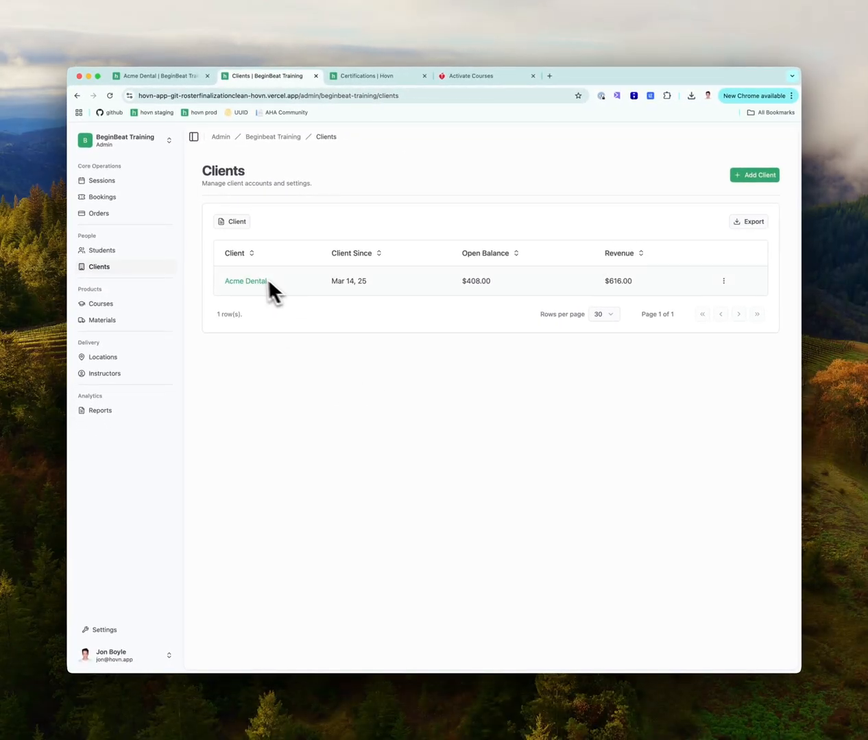
click(250, 281)
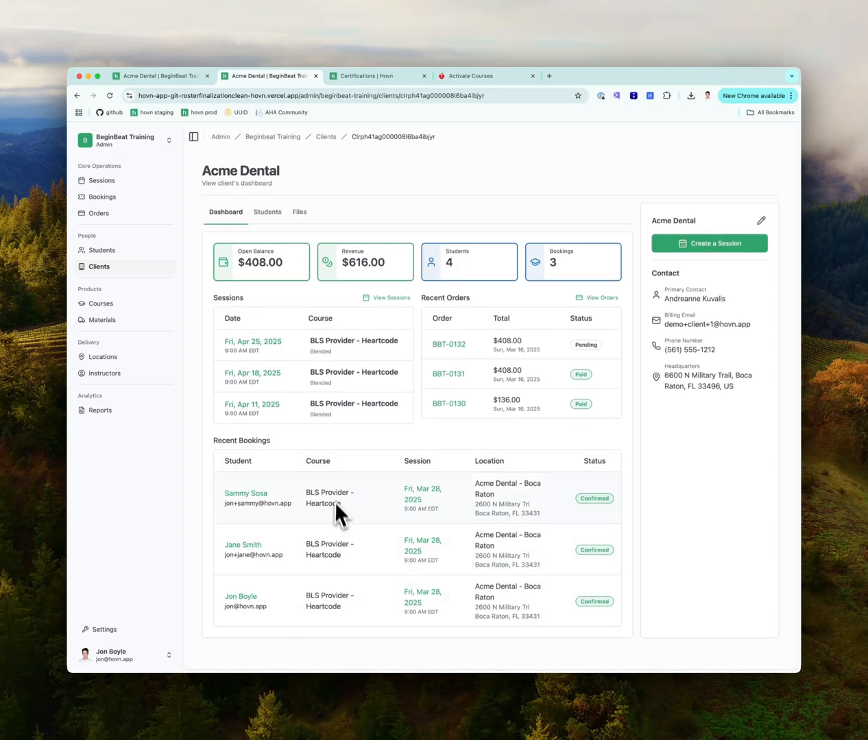
click(267, 212)
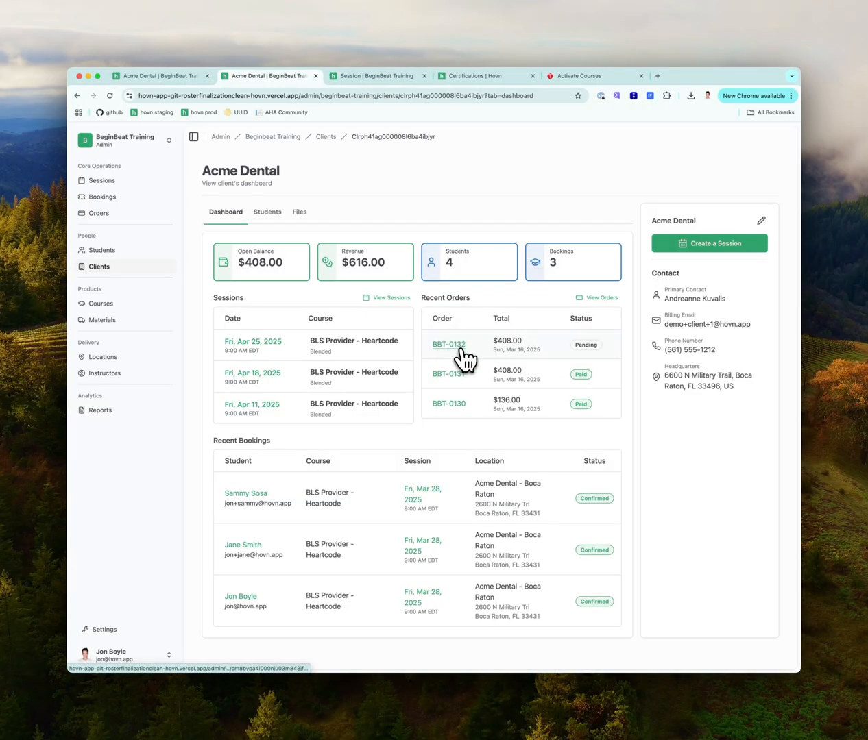
click(443, 345)
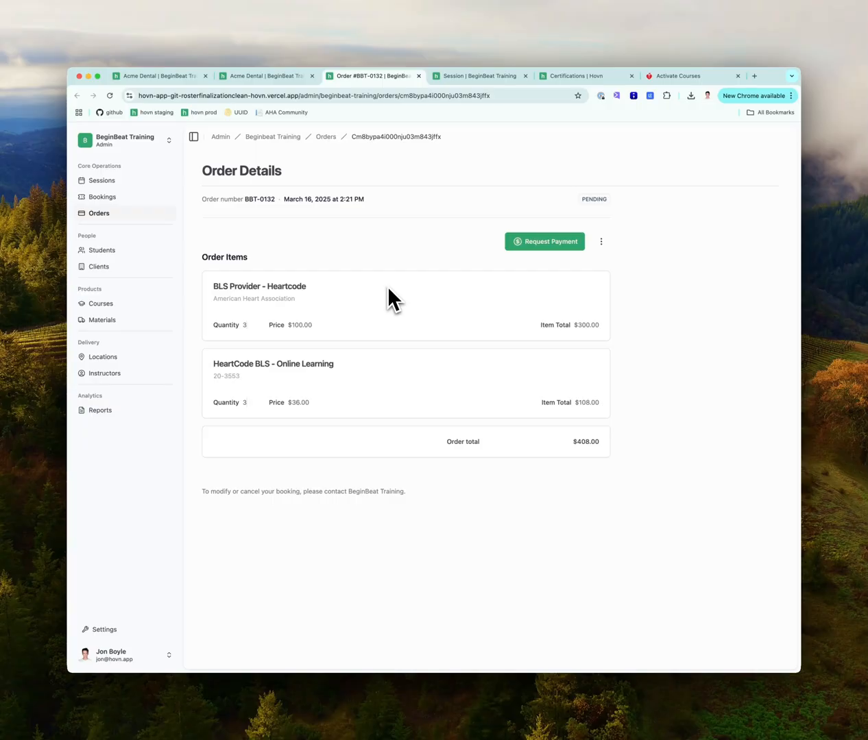
Address the BBT-0132 payment request to the suggested recipient e-mail address
click(530, 246)
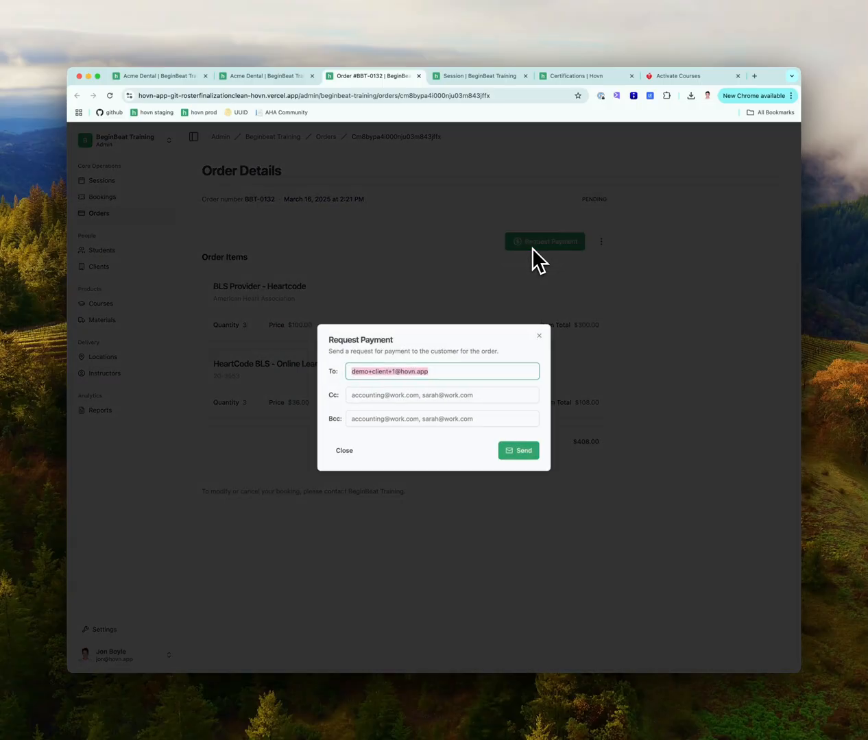
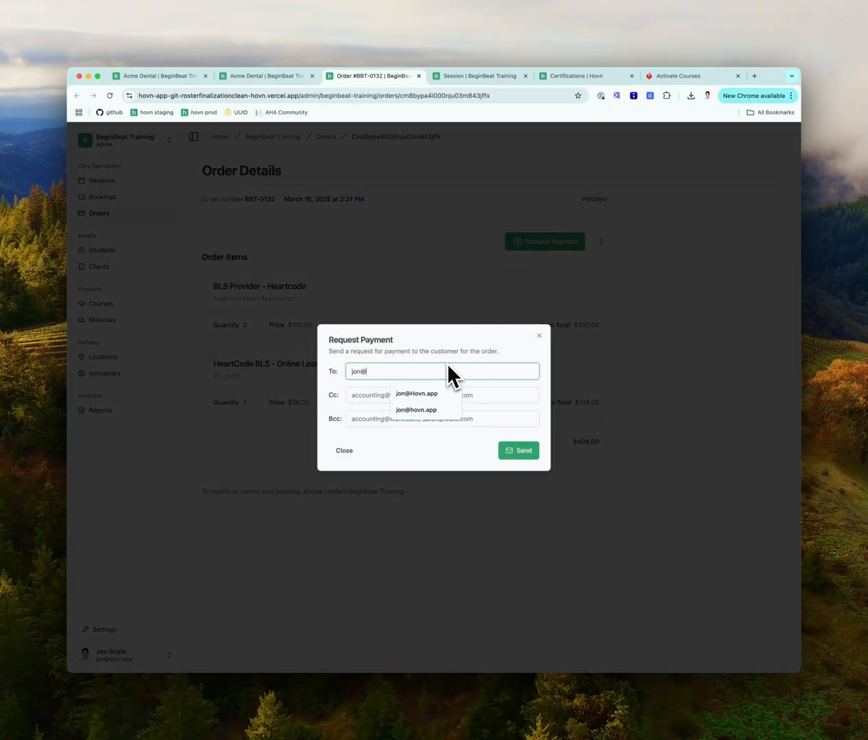
key(Down)
key(Return)
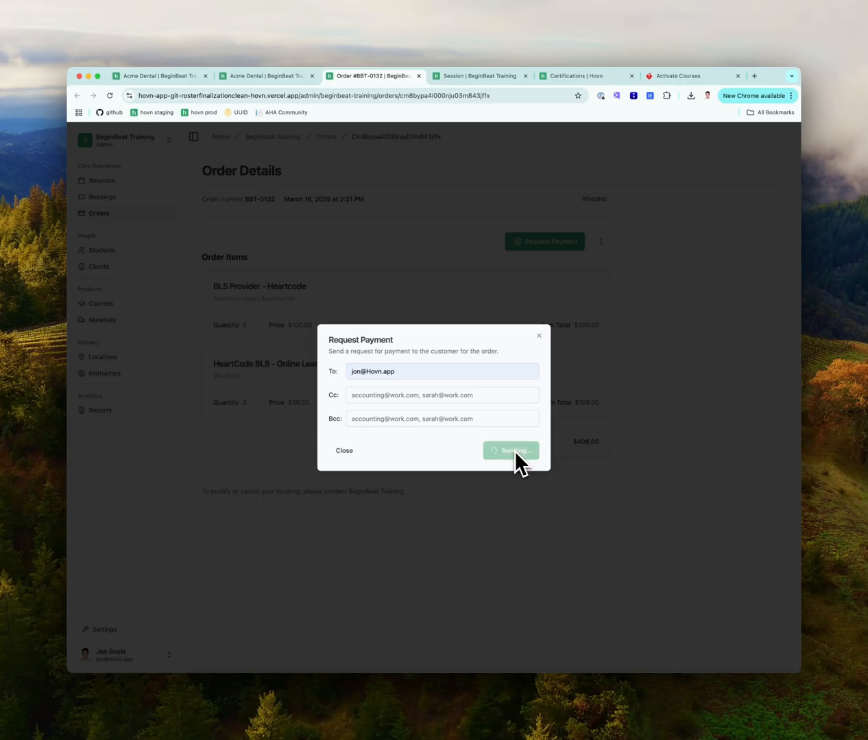
Send the request, then follow the Payment Request e-mail's Pay Order link to the $408.00 checkout
key(super+Tab)
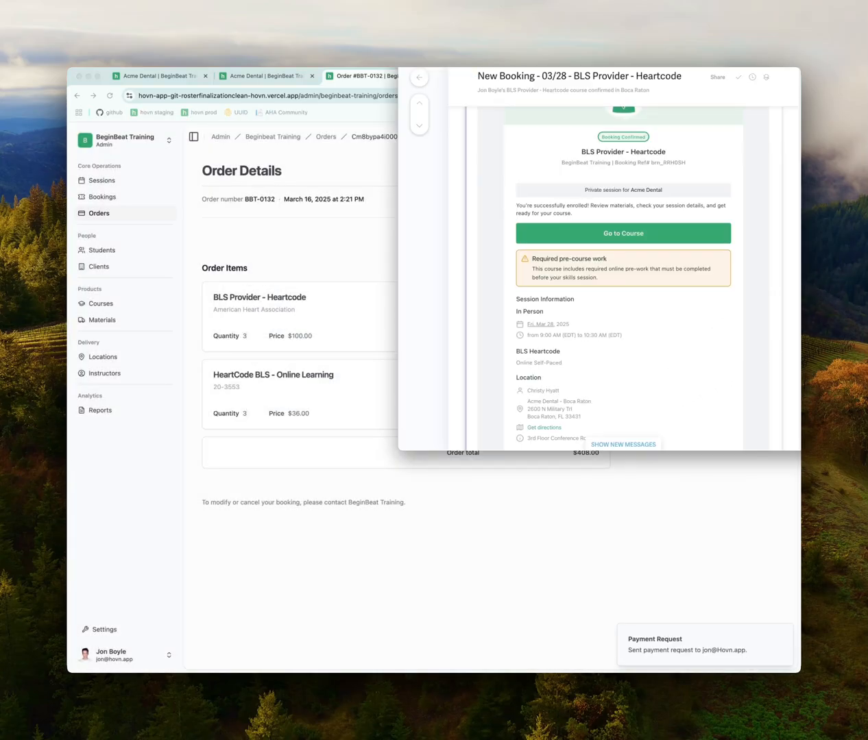
click(418, 78)
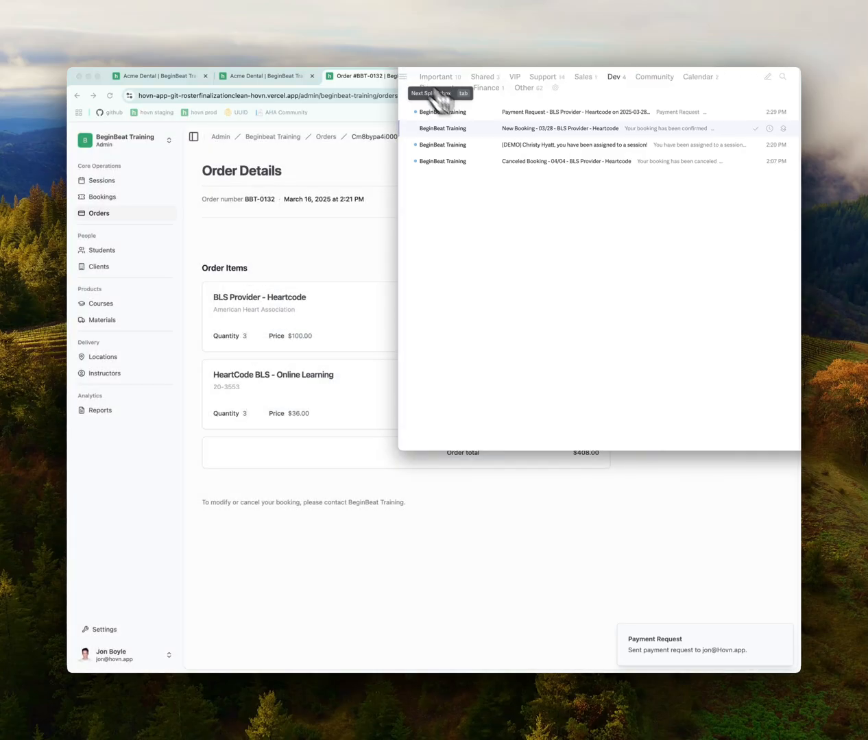
click(526, 111)
click(592, 428)
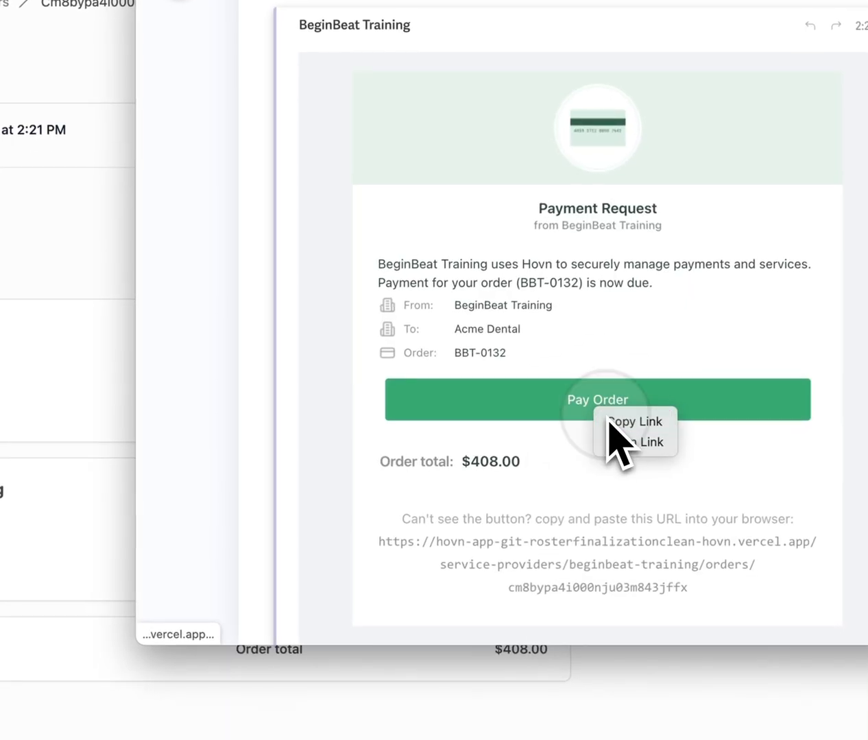
click(624, 443)
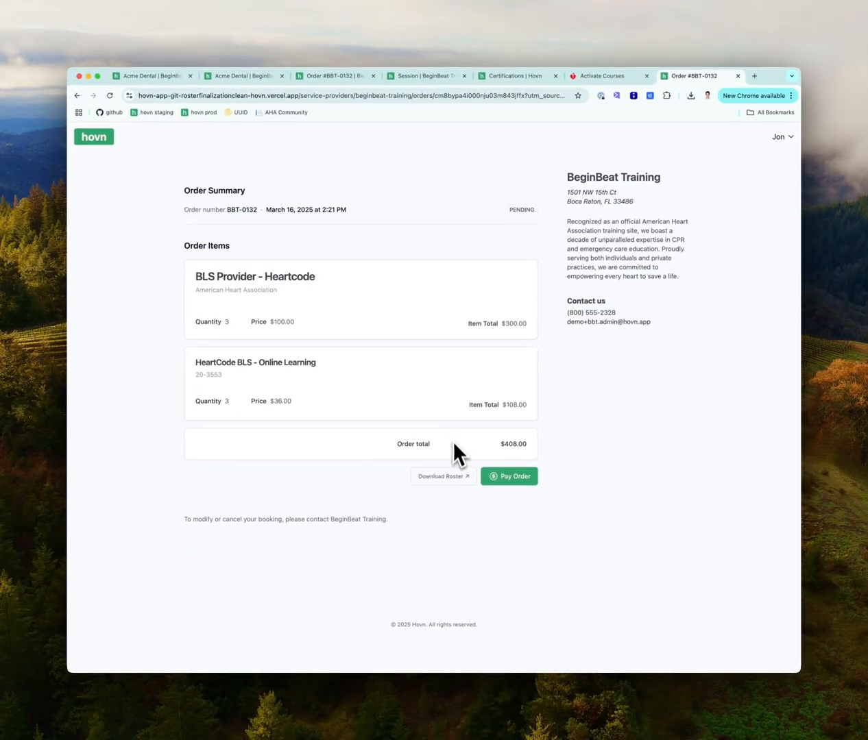
click(518, 478)
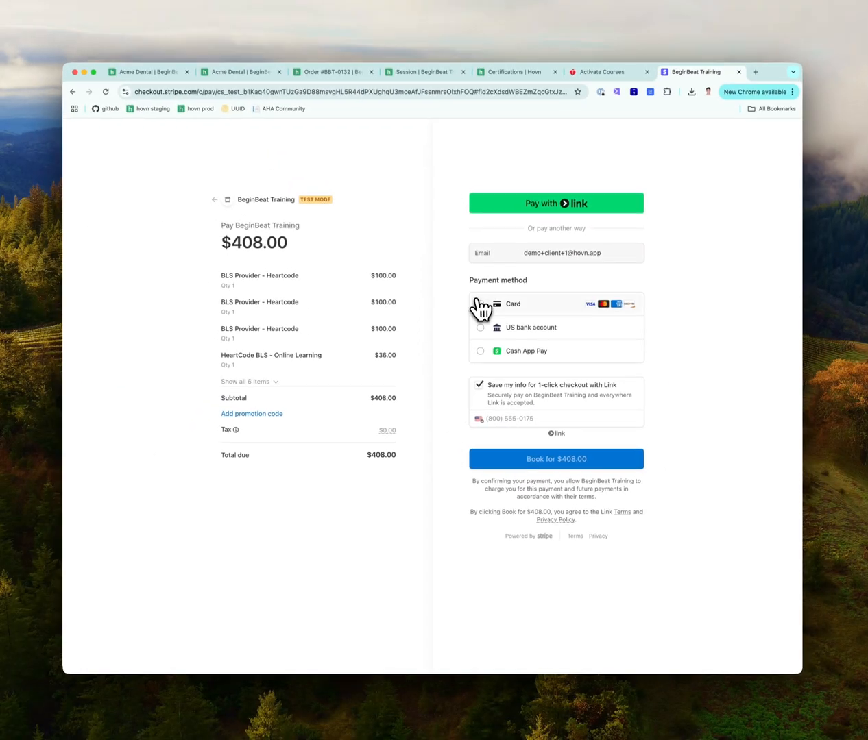
Pay the $408.00 order by card, then download and open the three-student roster spreadsheet
click(471, 281)
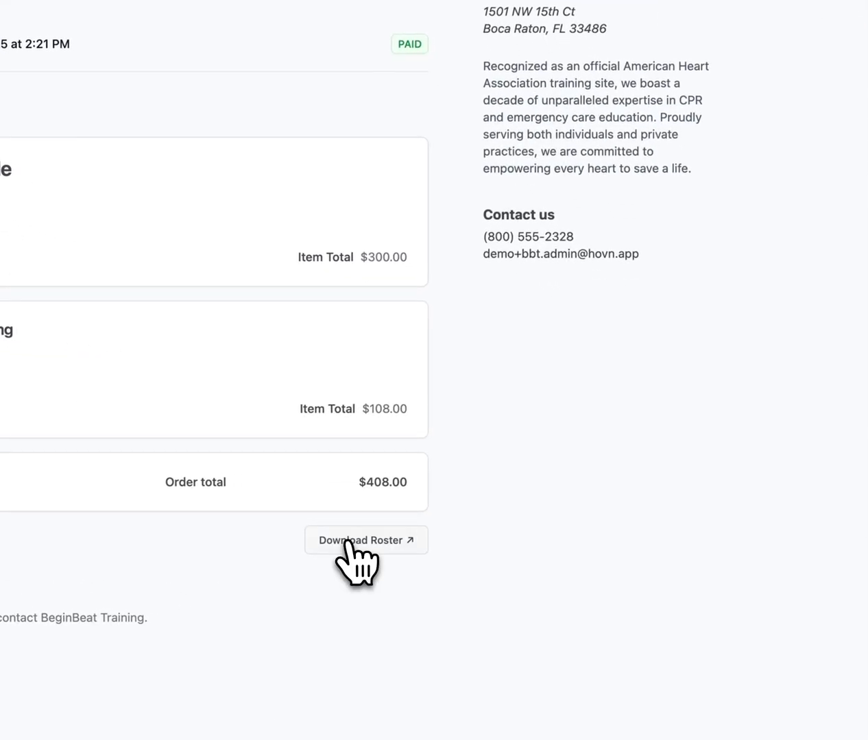
click(381, 543)
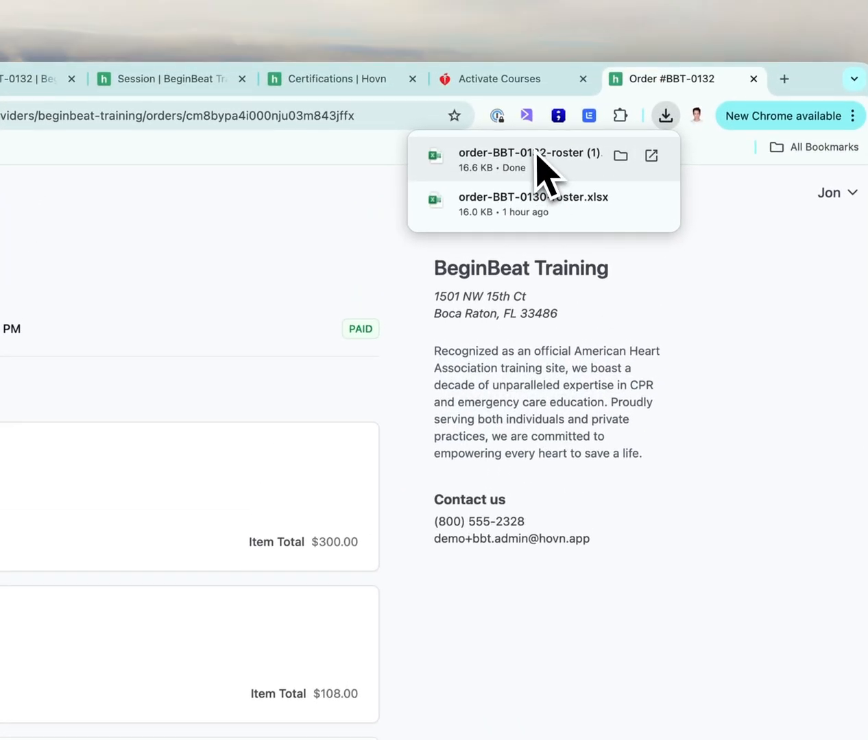
click(544, 113)
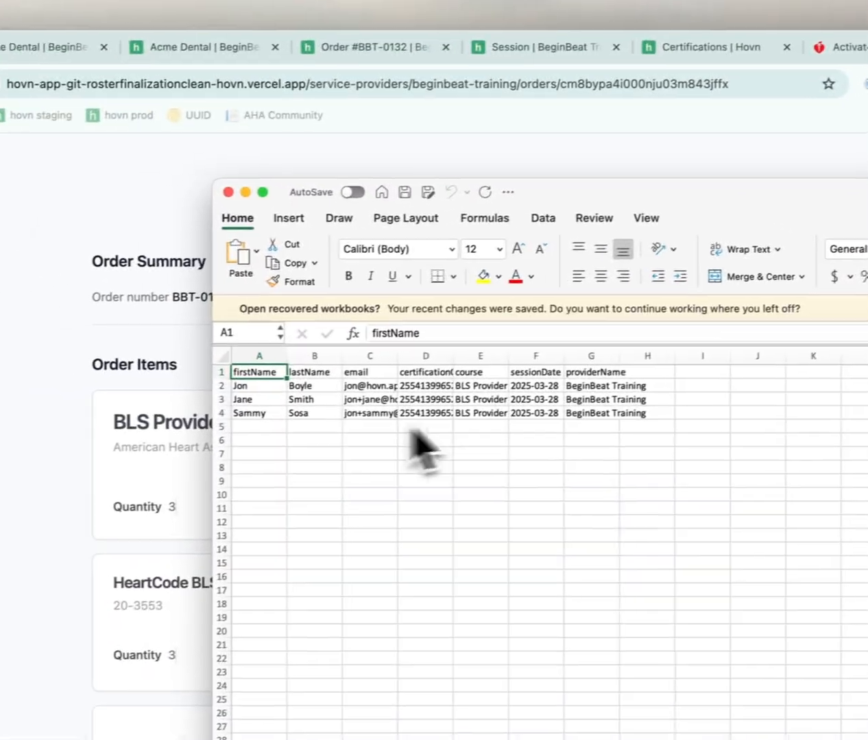
Widen roster column D to 24.33 so full certification numbers show
drag(291, 395, 367, 393)
drag(554, 362, 552, 363)
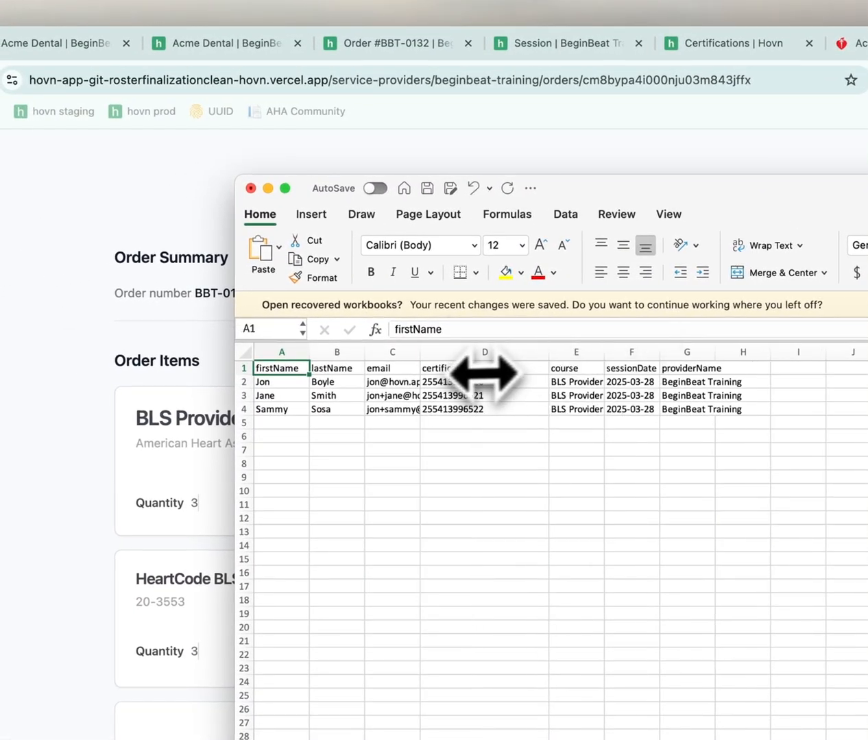